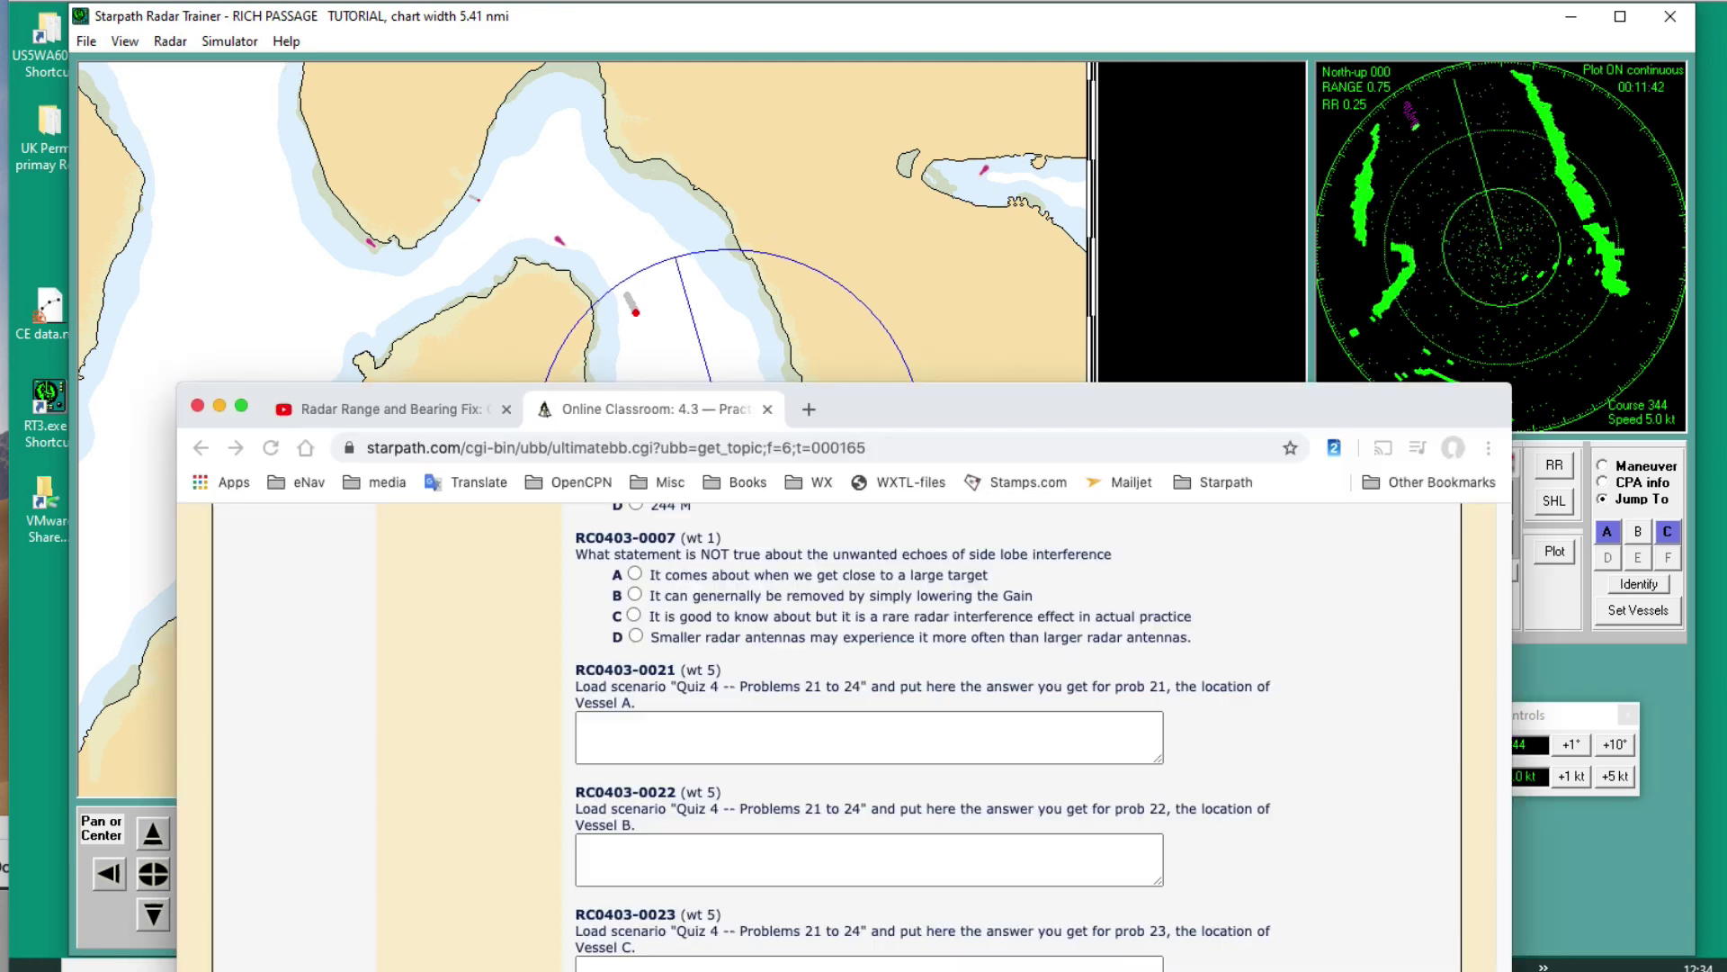
# - Lower the Chrome quiz window so the Rich Passage radar chart shows above it
pyautogui.moveTo(964, 399); pyautogui.dragTo(990, 943)
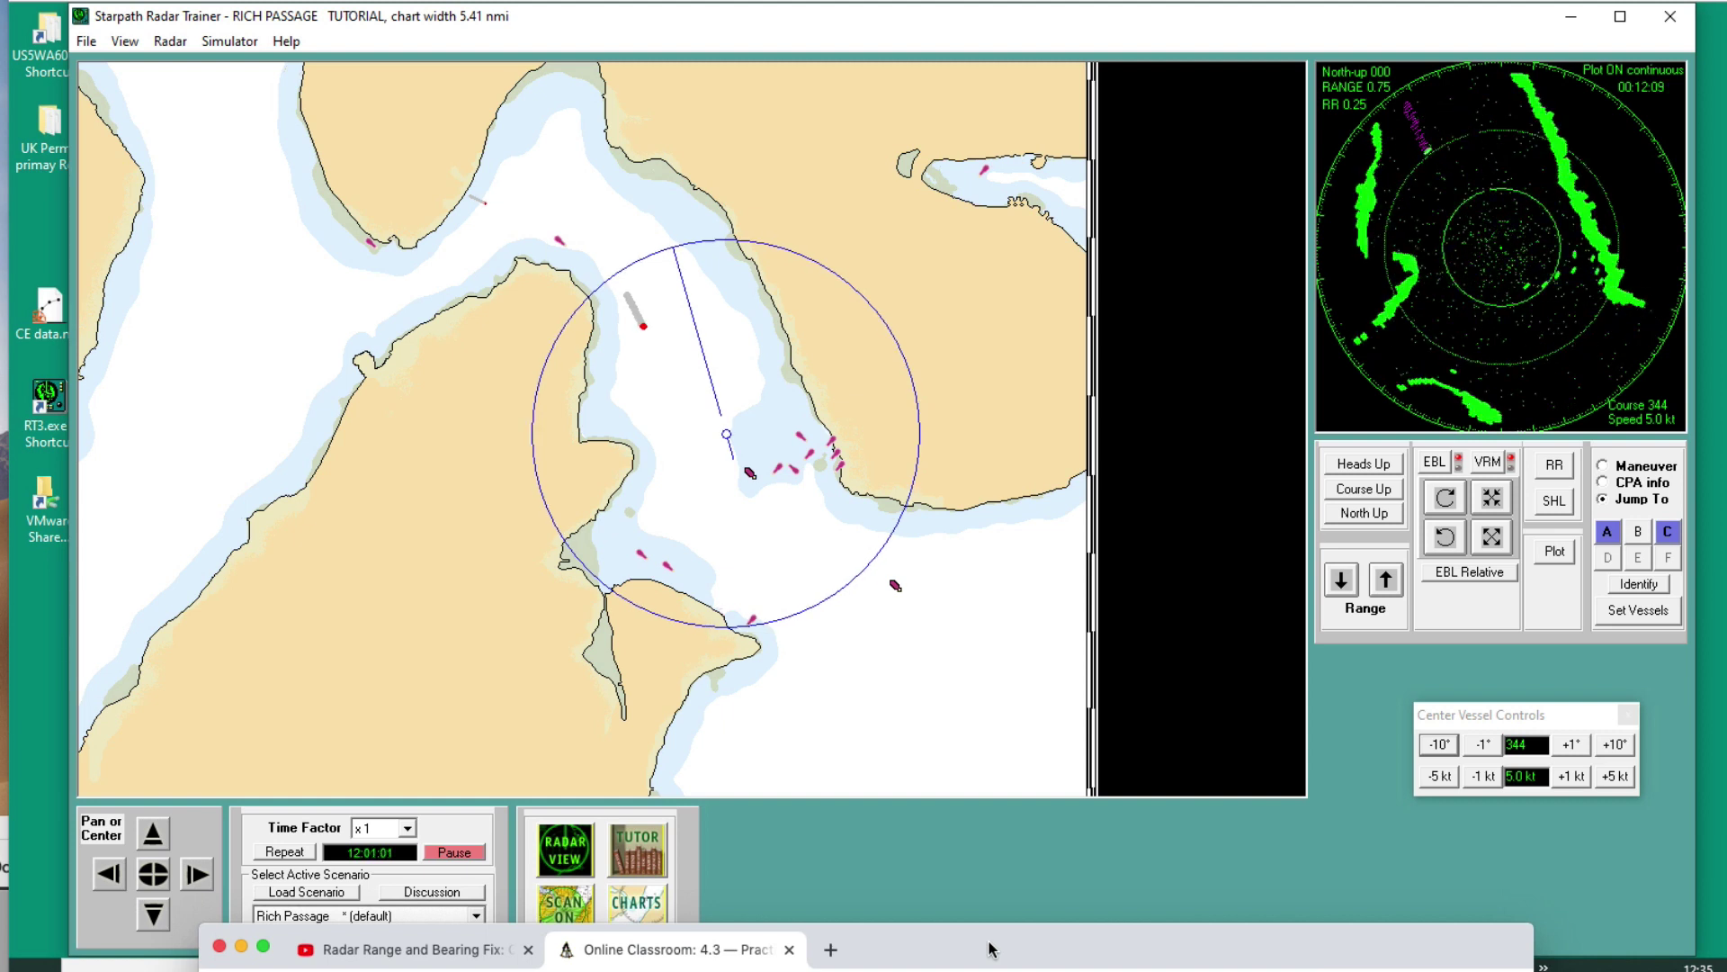
pyautogui.moveTo(991, 950); pyautogui.dragTo(1001, 74)
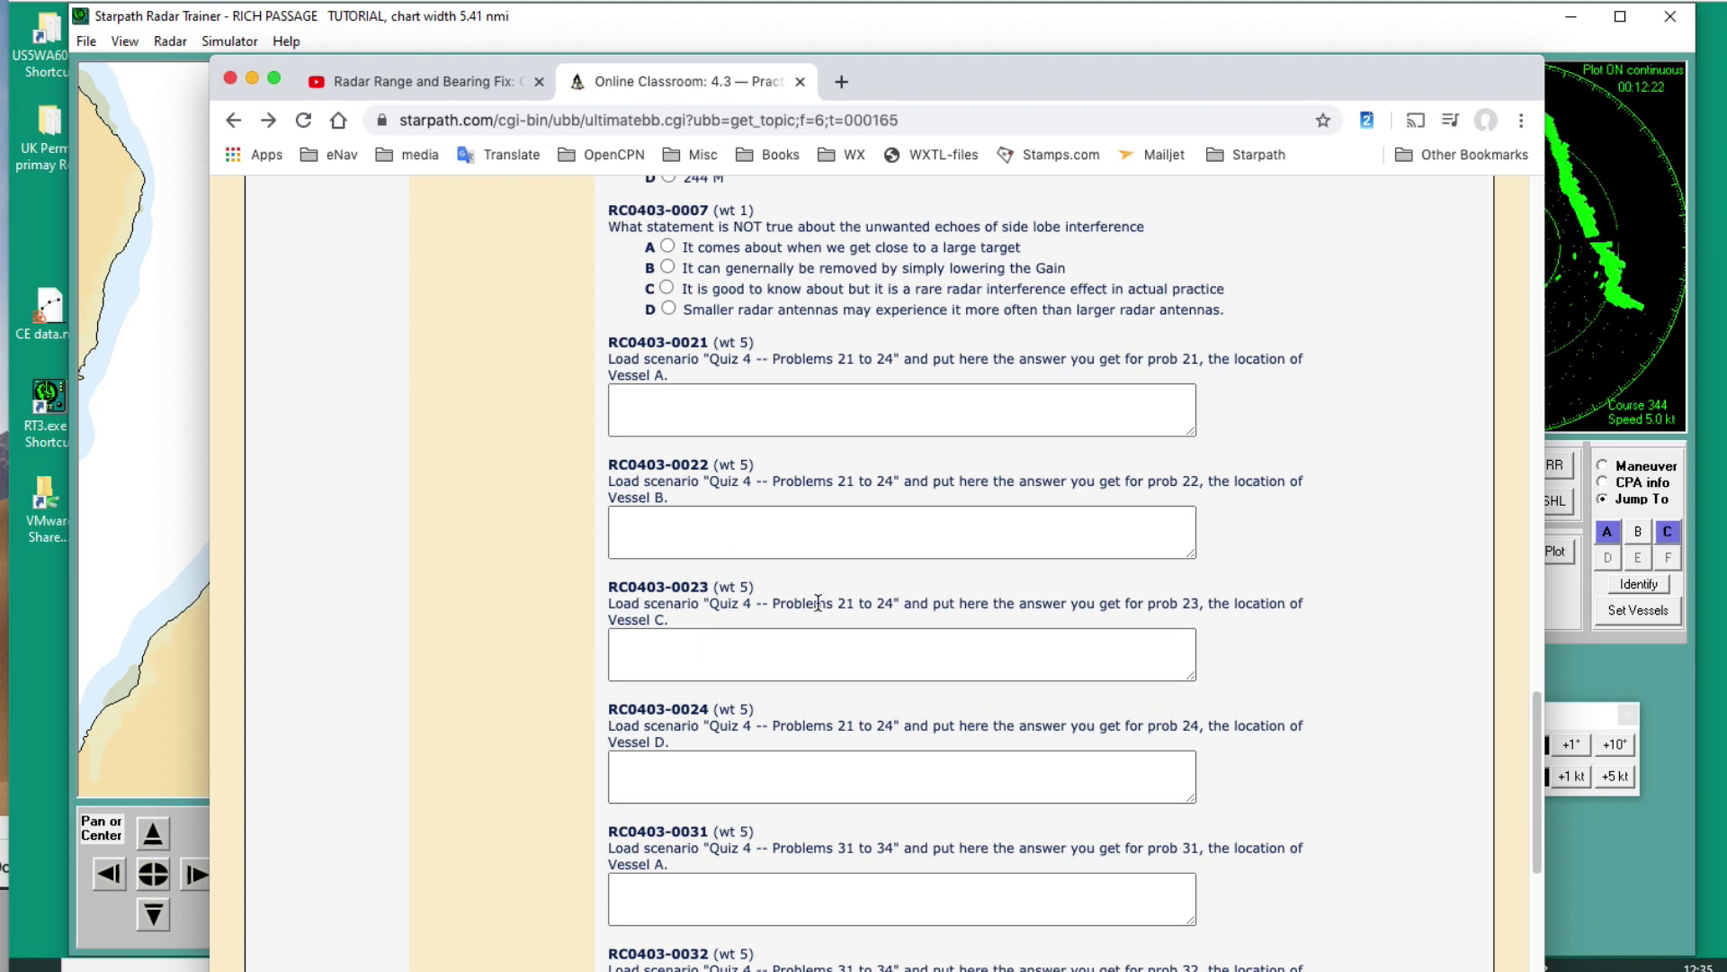
pyautogui.moveTo(976, 79)
pyautogui.mouseDown()
pyautogui.moveTo(965, 504)
pyautogui.moveTo(986, 87)
pyautogui.mouseUp()
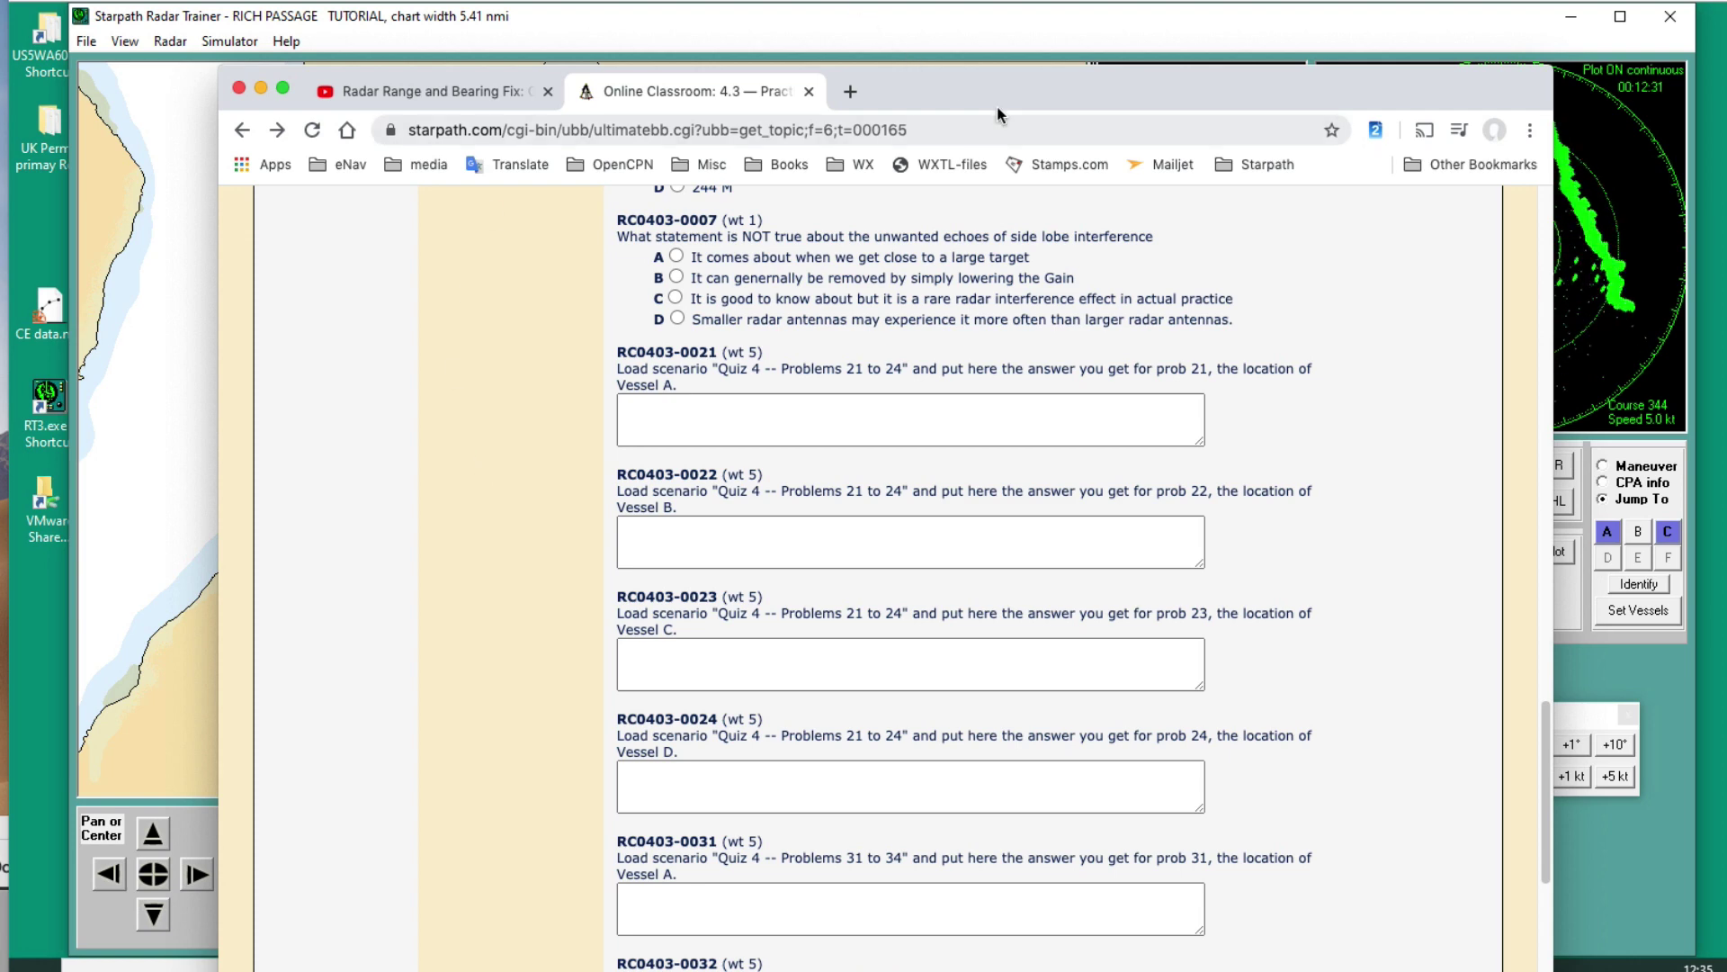
pyautogui.moveTo(997, 112); pyautogui.dragTo(1006, 632)
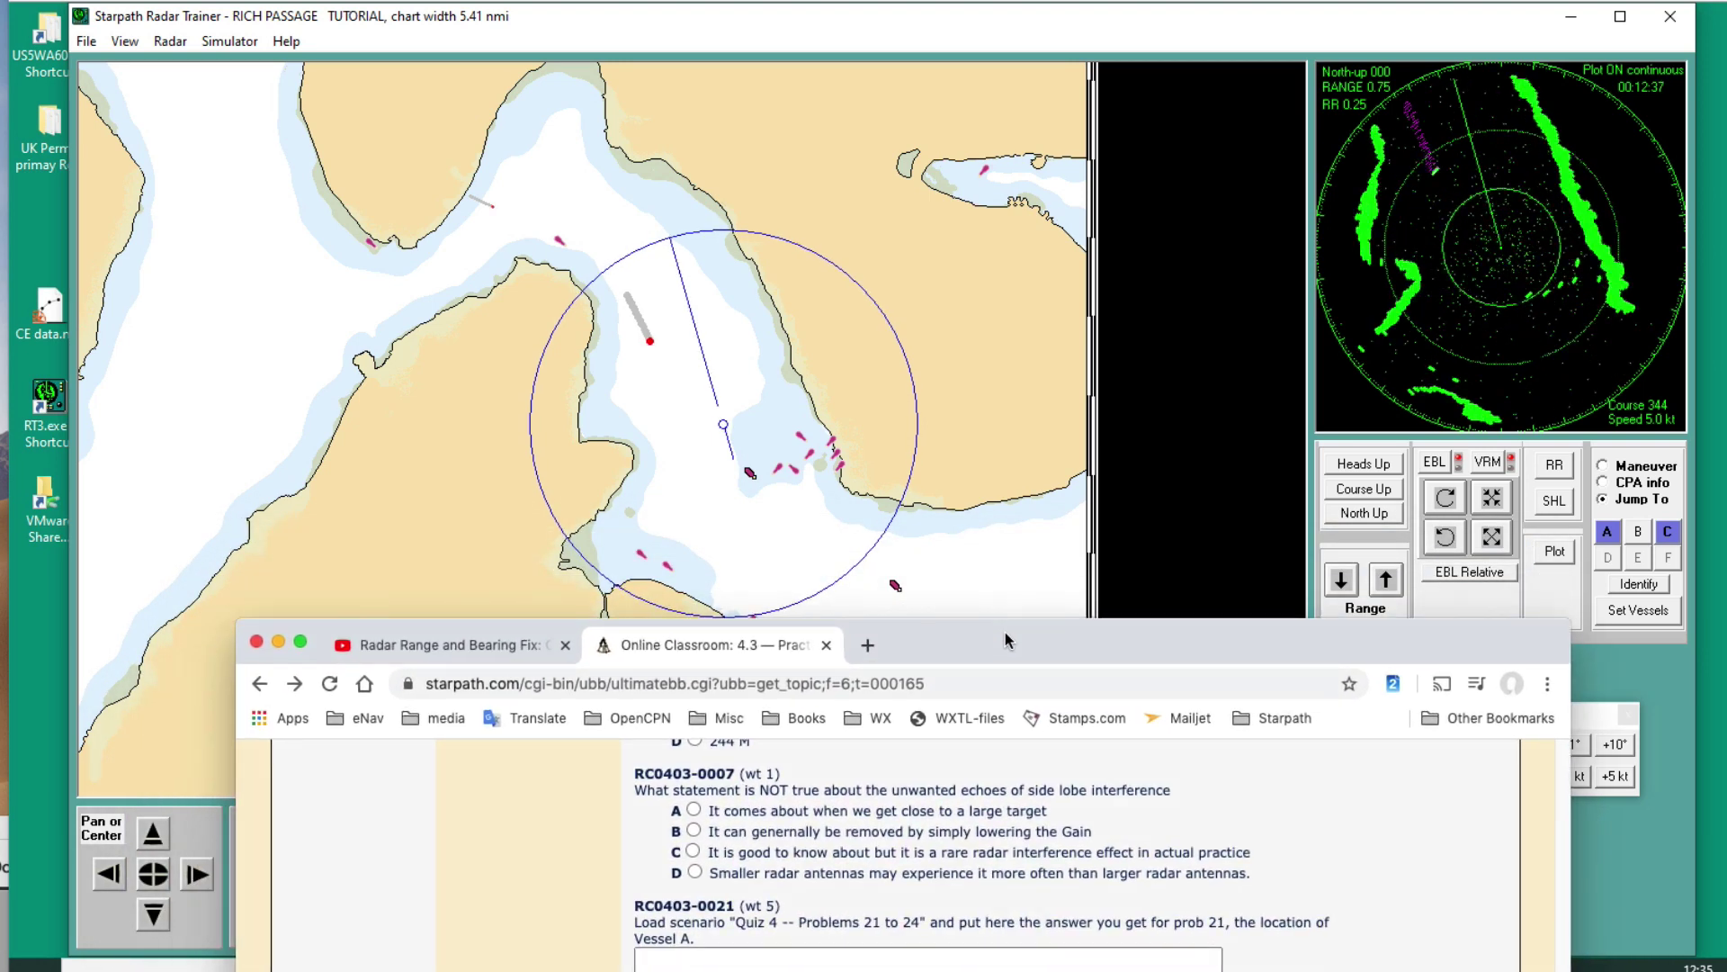
# - Push the quiz window down and right, uncovering the Time Factor and scenario panels
pyautogui.moveTo(1017, 629); pyautogui.dragTo(1066, 541)
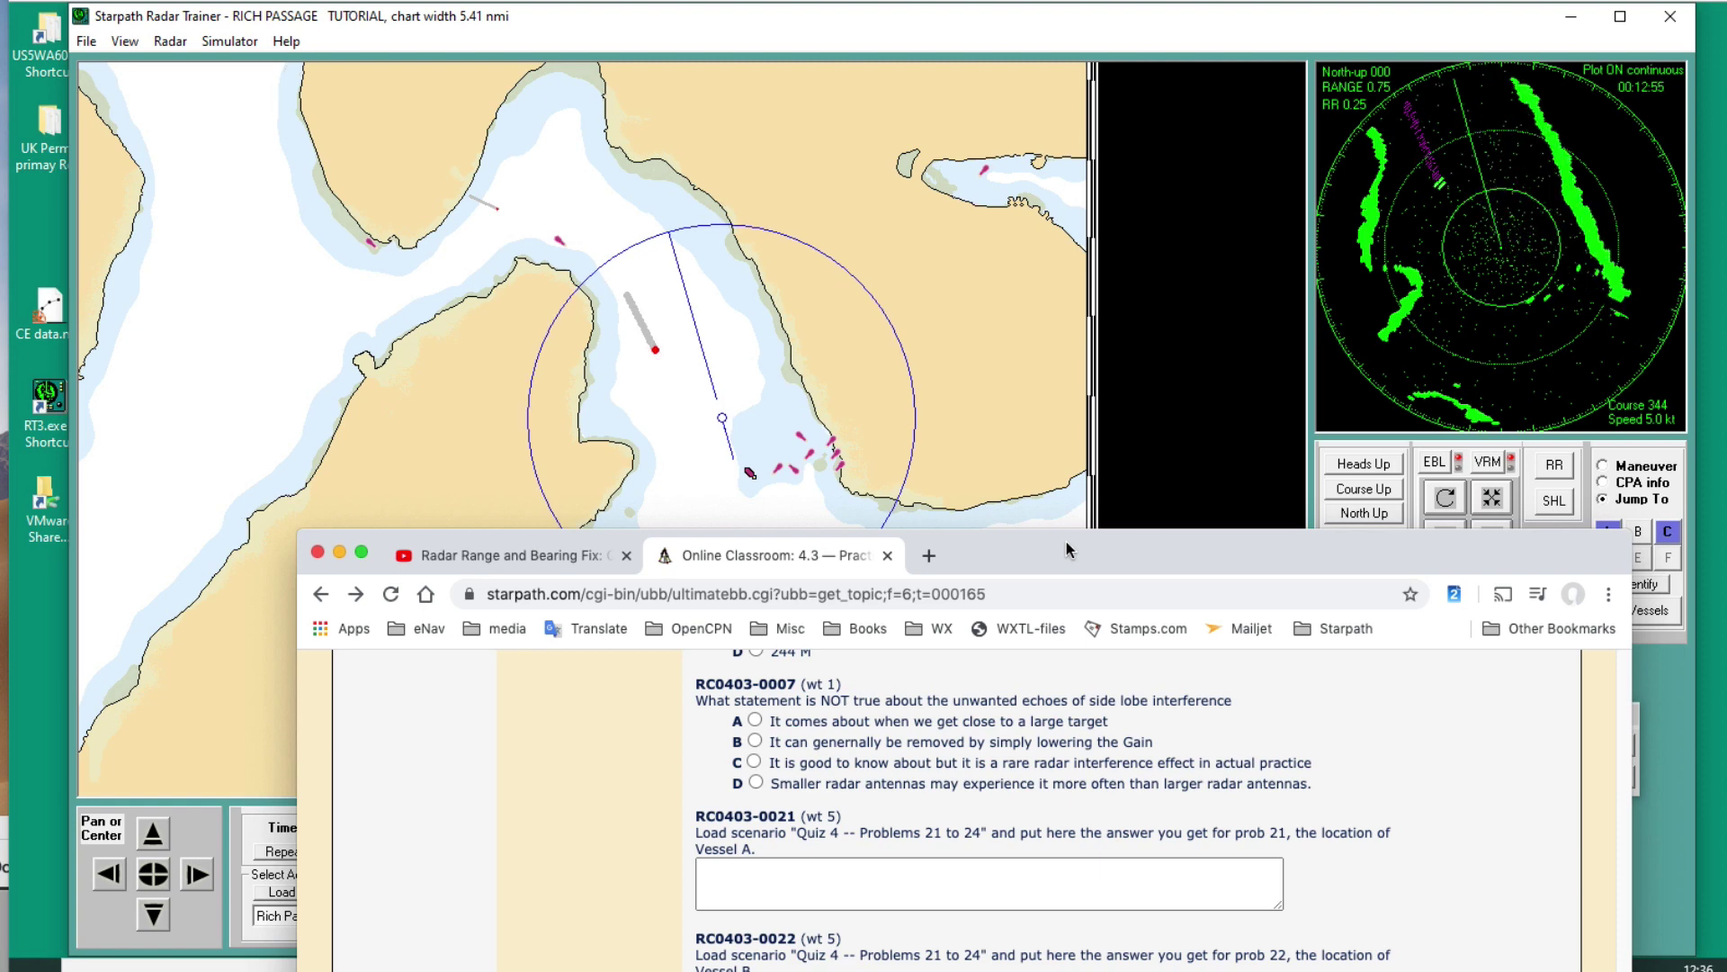
pyautogui.moveTo(1066, 542); pyautogui.dragTo(1076, 786)
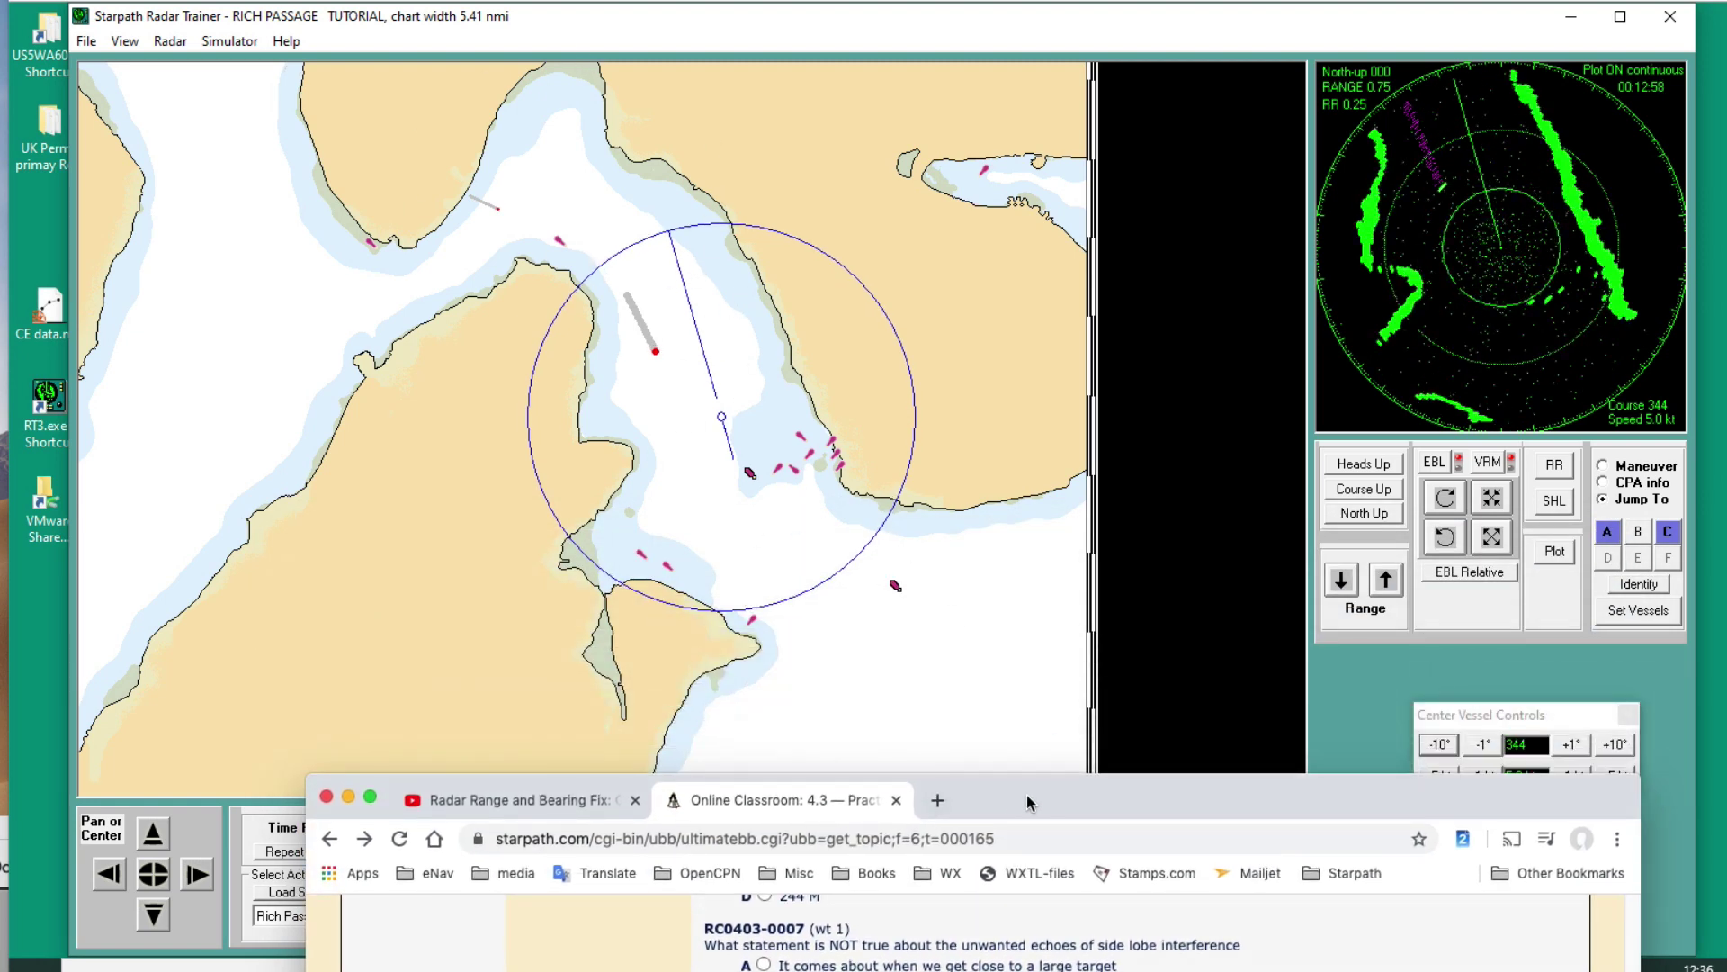
pyautogui.moveTo(1061, 796); pyautogui.dragTo(1223, 842)
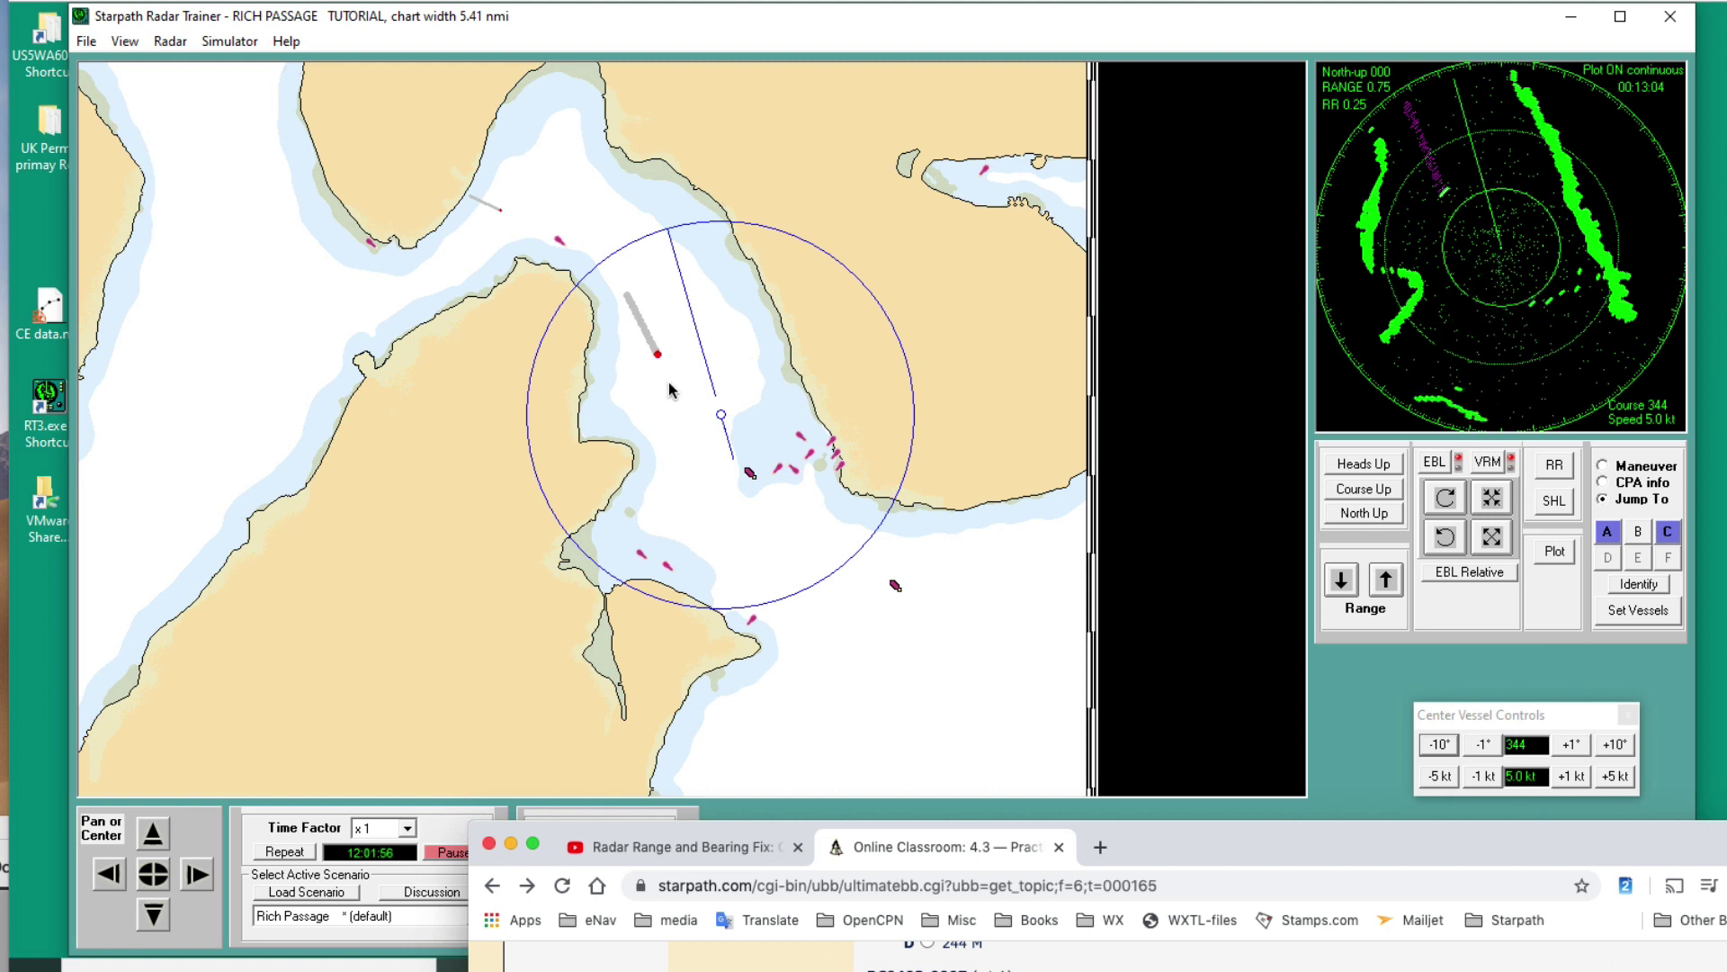
pyautogui.moveTo(1236, 845); pyautogui.dragTo(1616, 915)
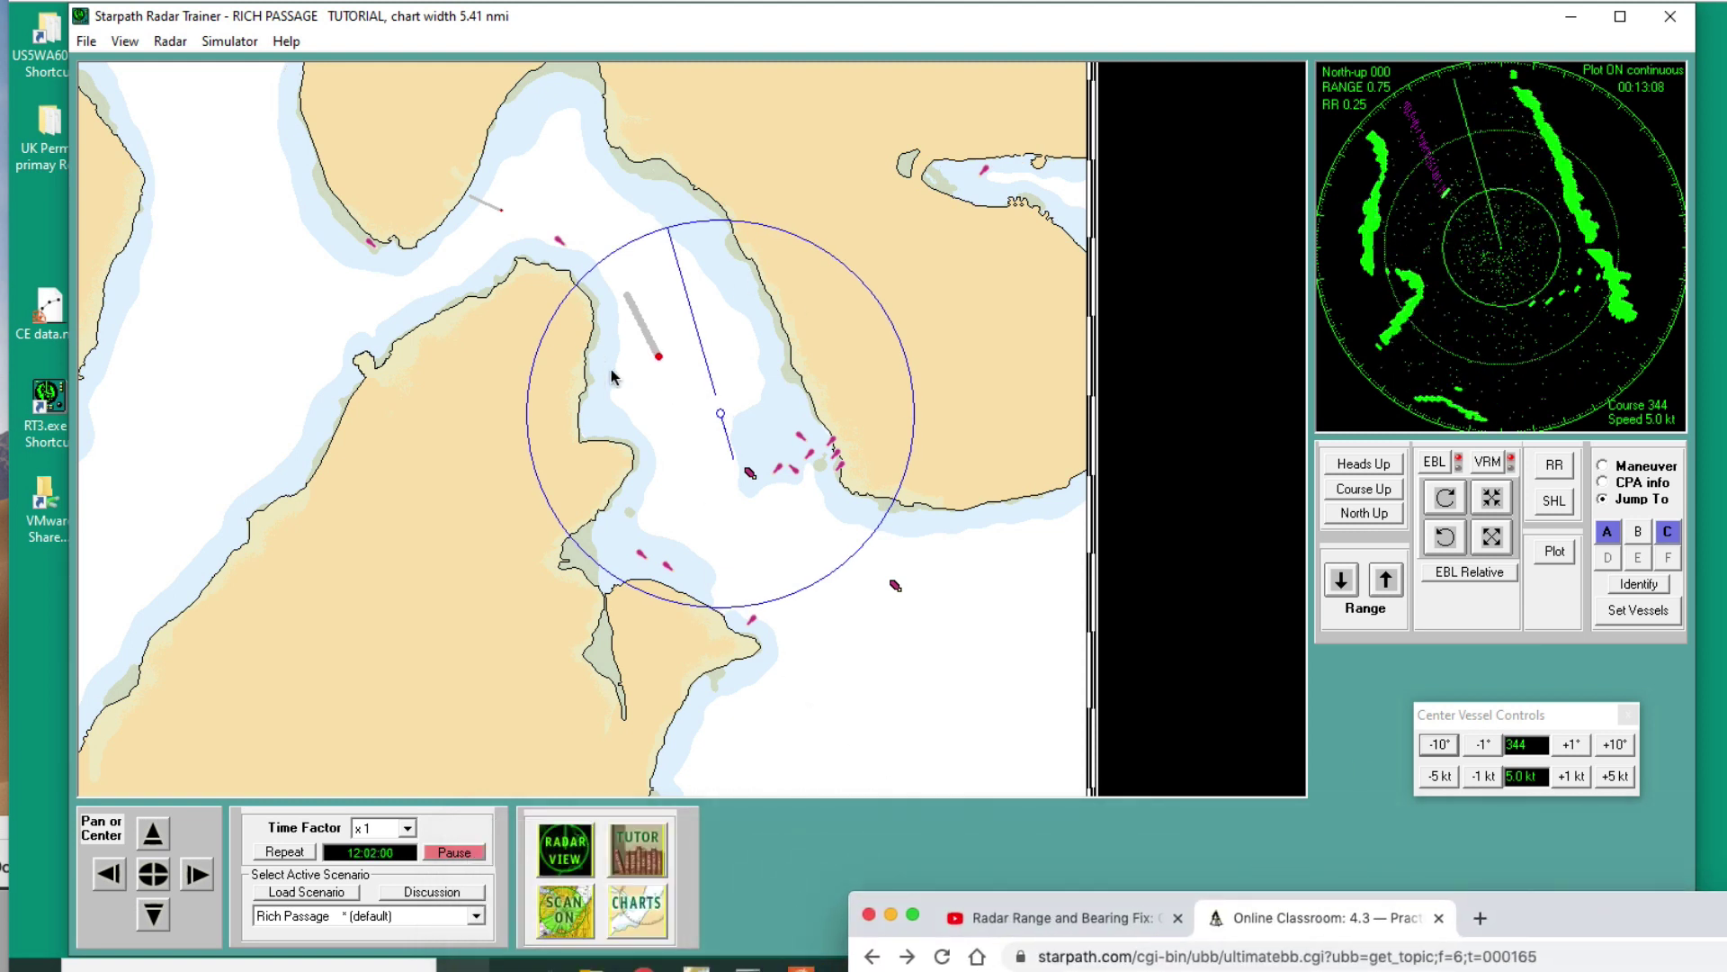
pyautogui.click(565, 911)
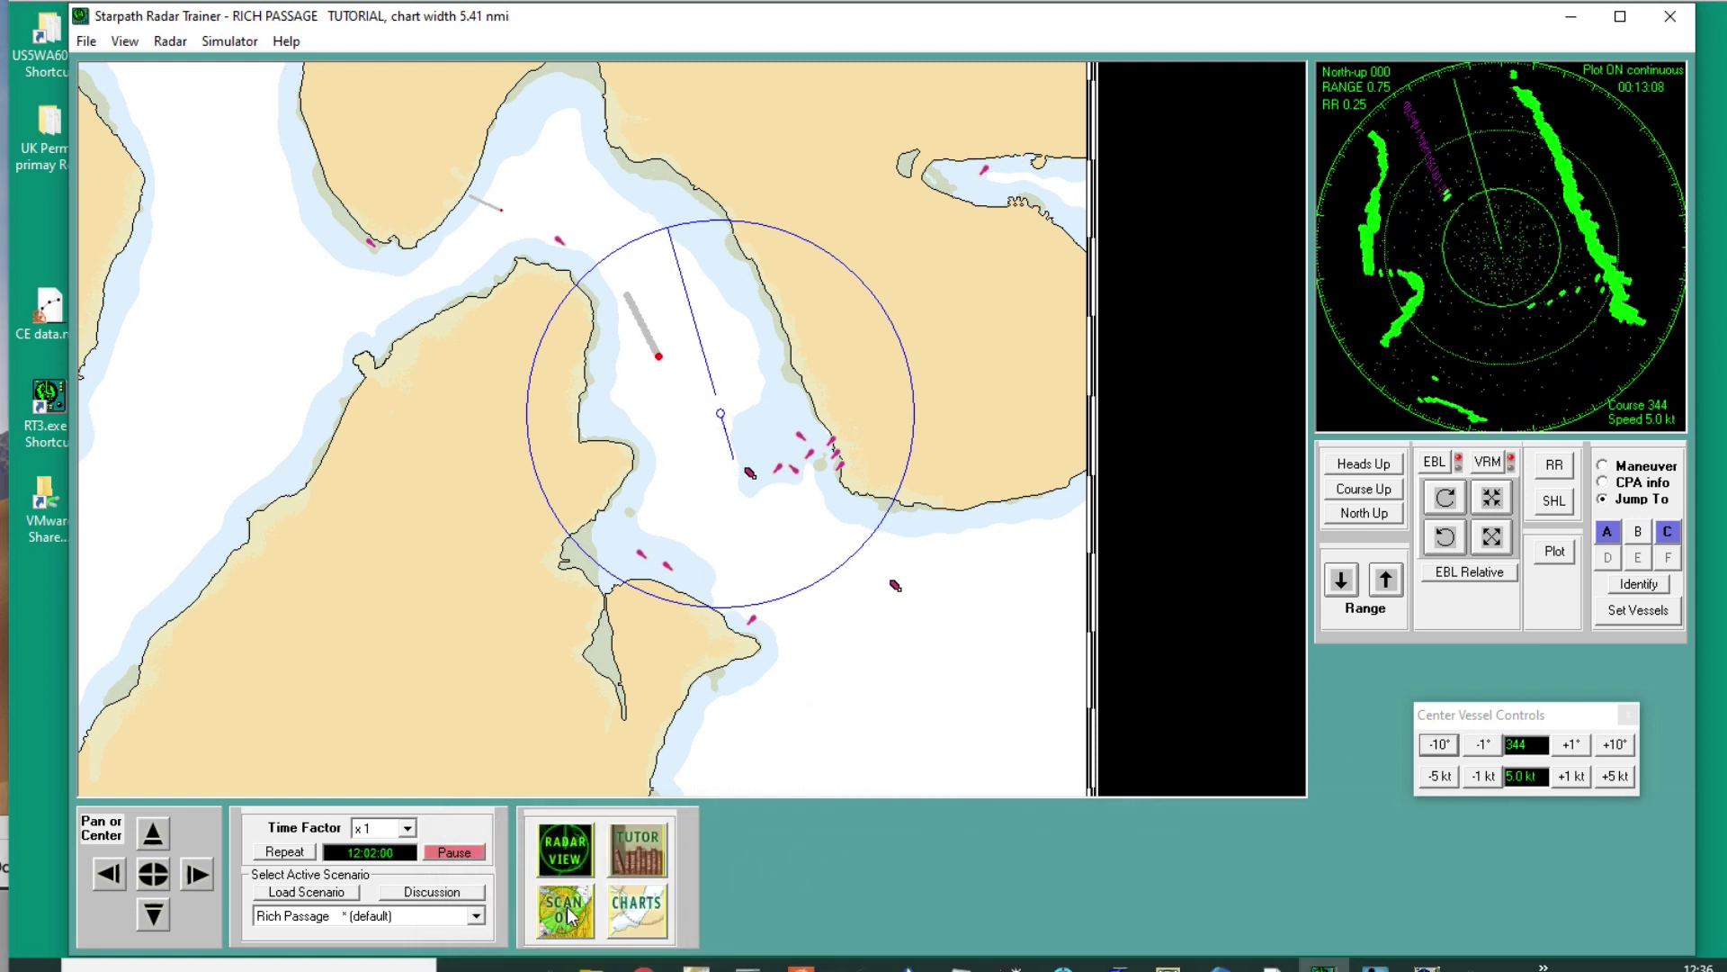
pyautogui.click(563, 909)
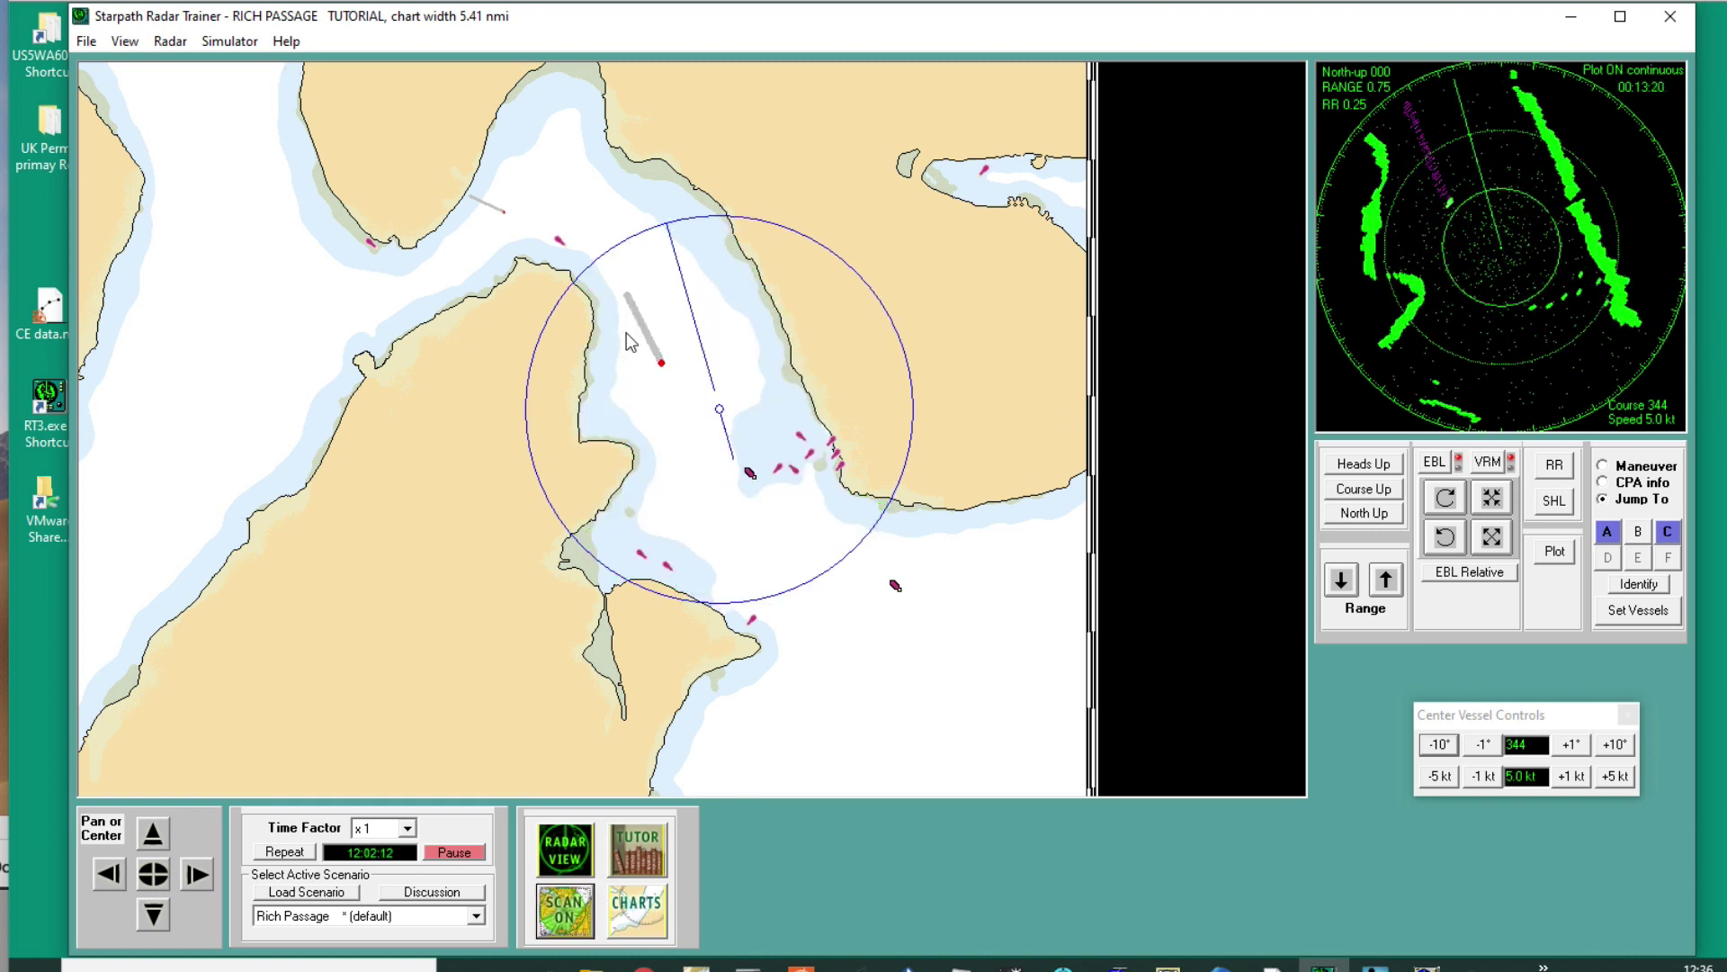
pyautogui.click(1636, 587)
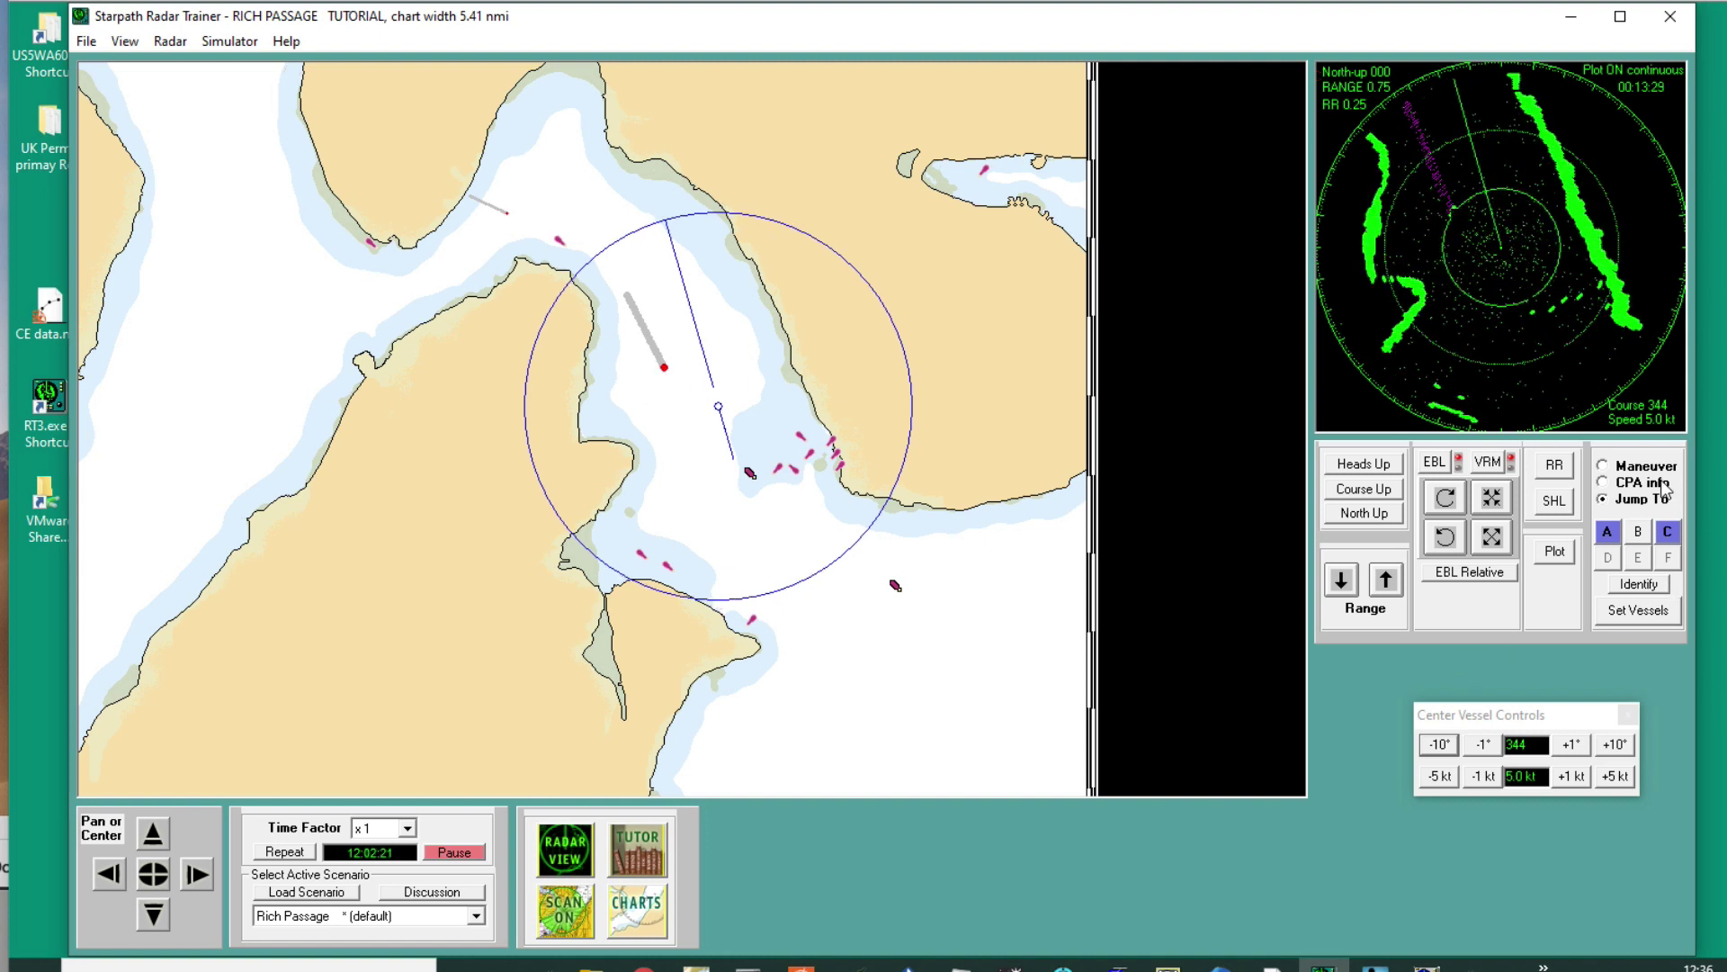
pyautogui.click(1604, 469)
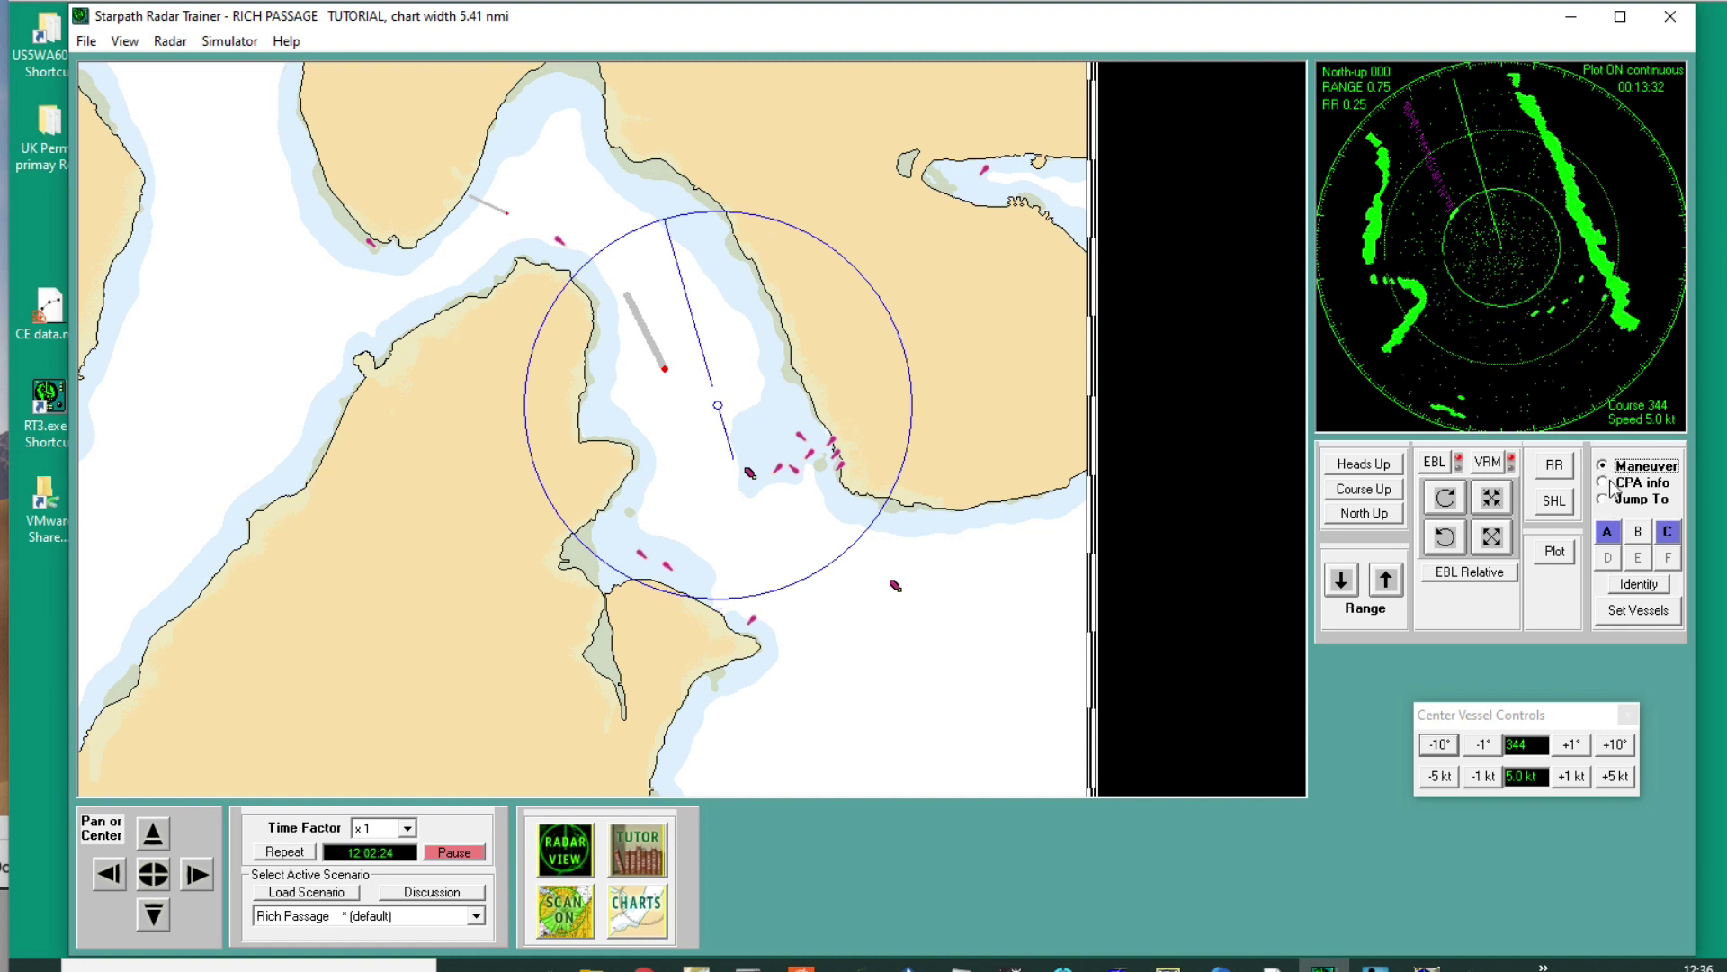
pyautogui.click(1605, 502)
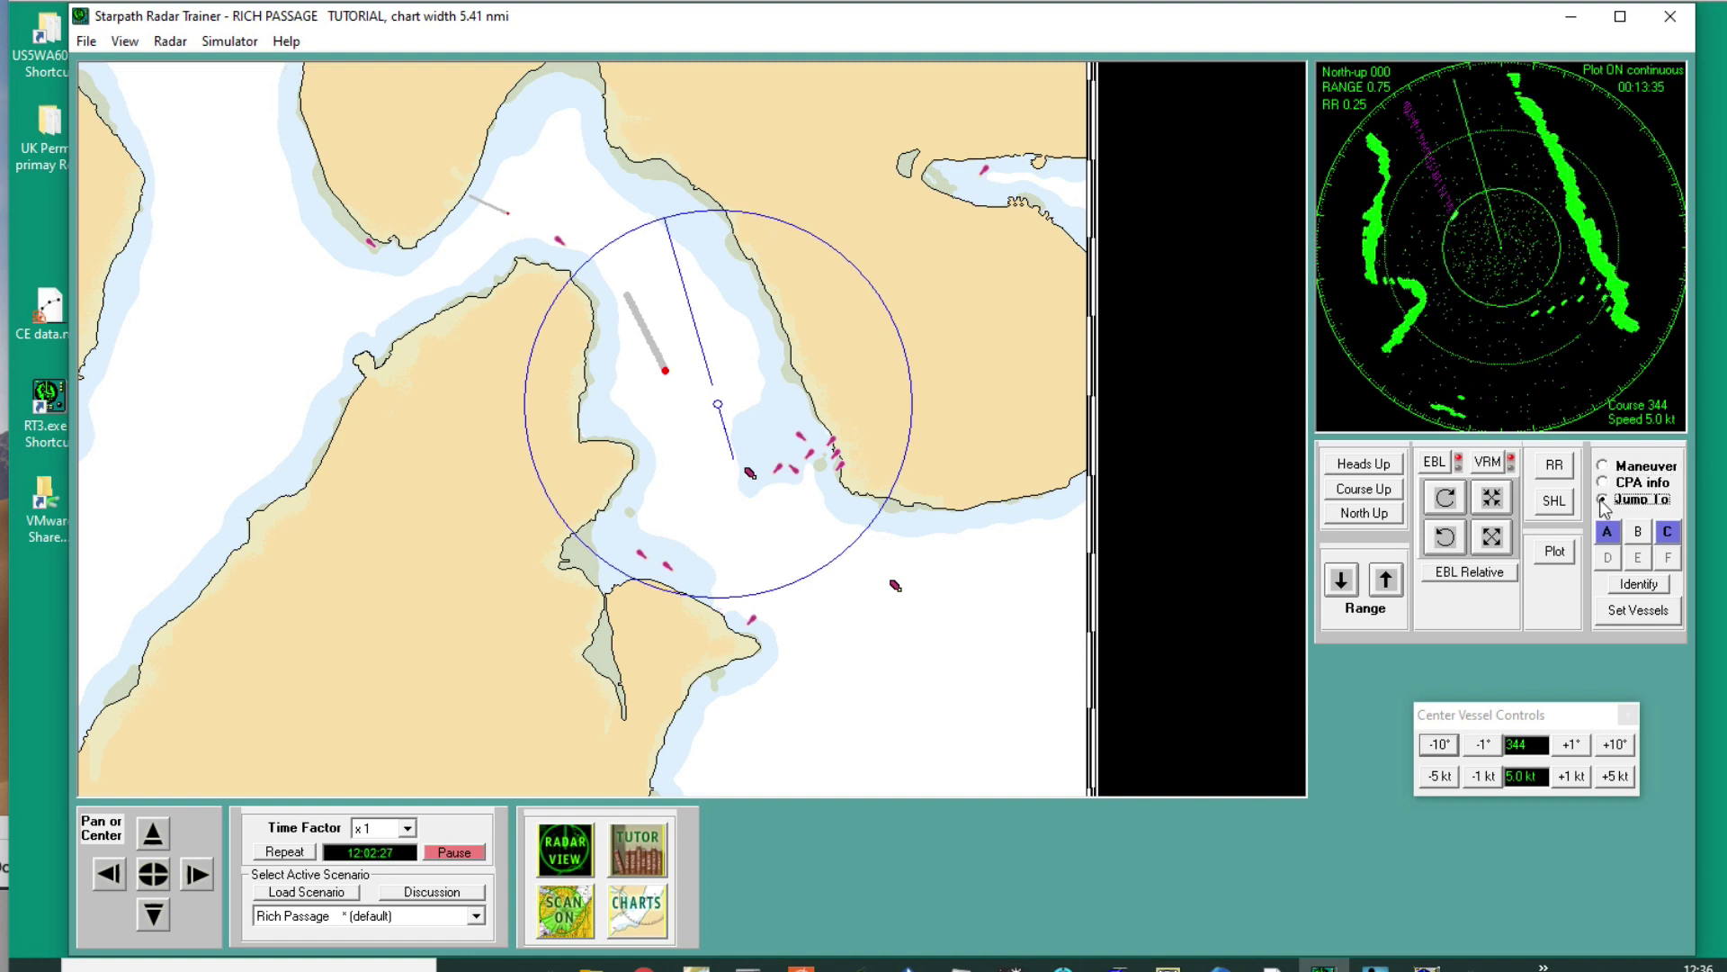
# - Jump own ship to vessel B (course 153, 8.0 kt) and turn SCAN ON
pyautogui.click(1639, 535)
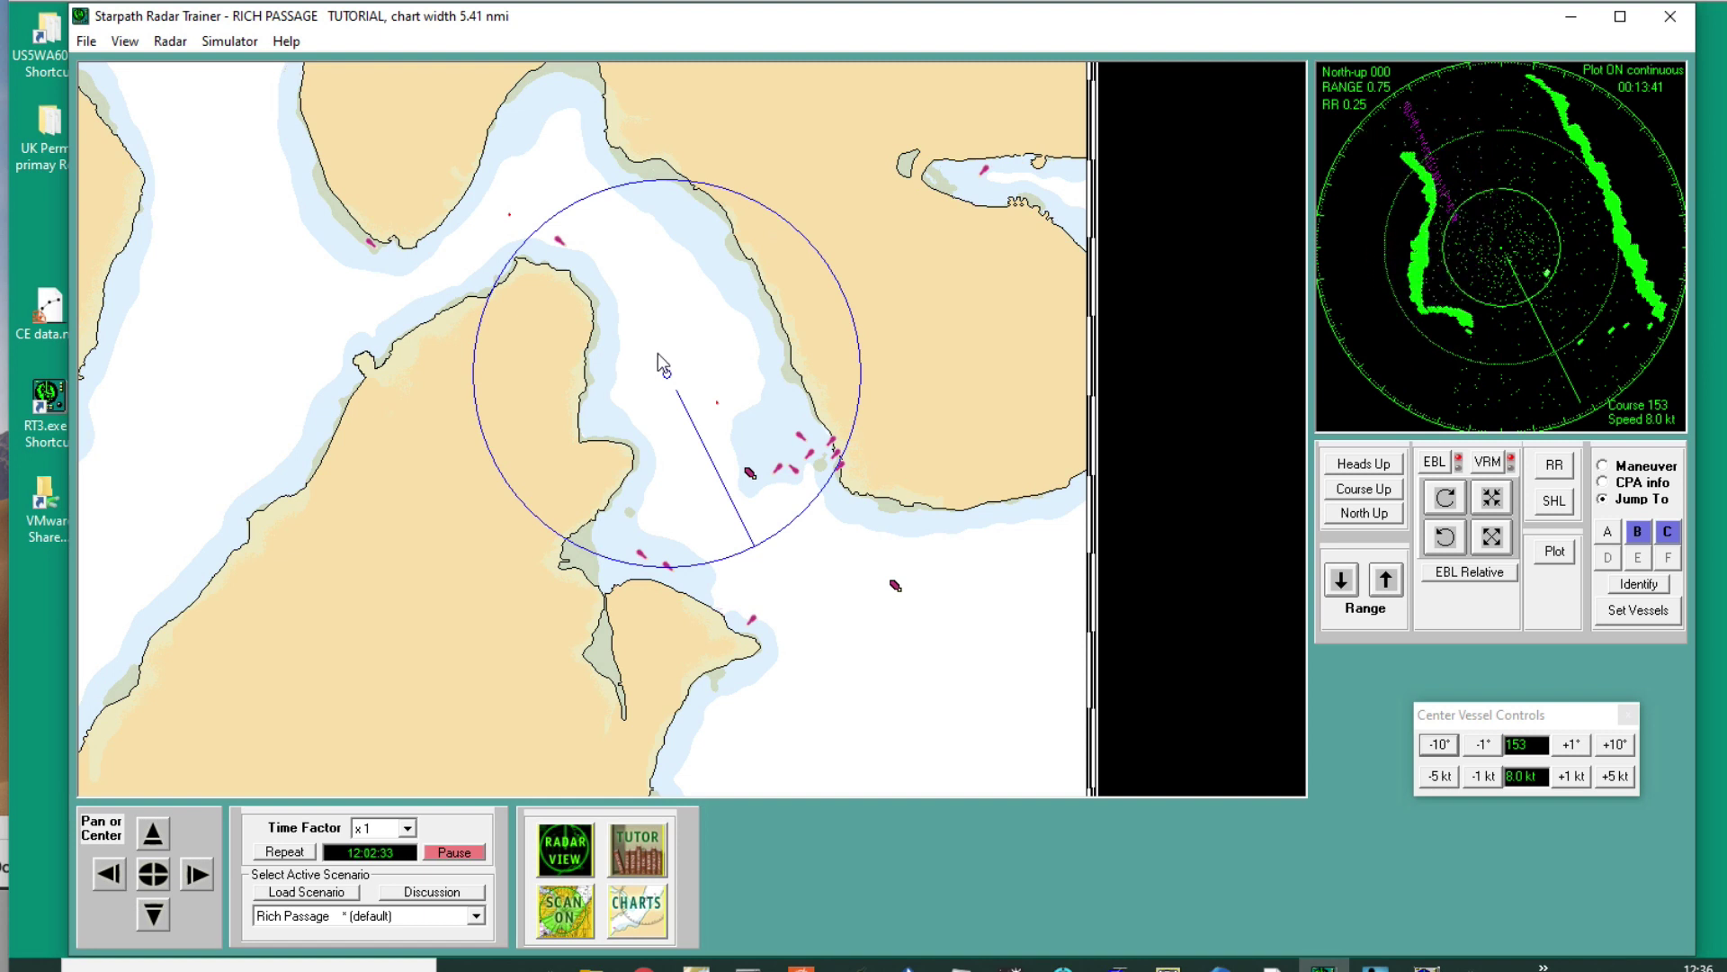
pyautogui.click(560, 918)
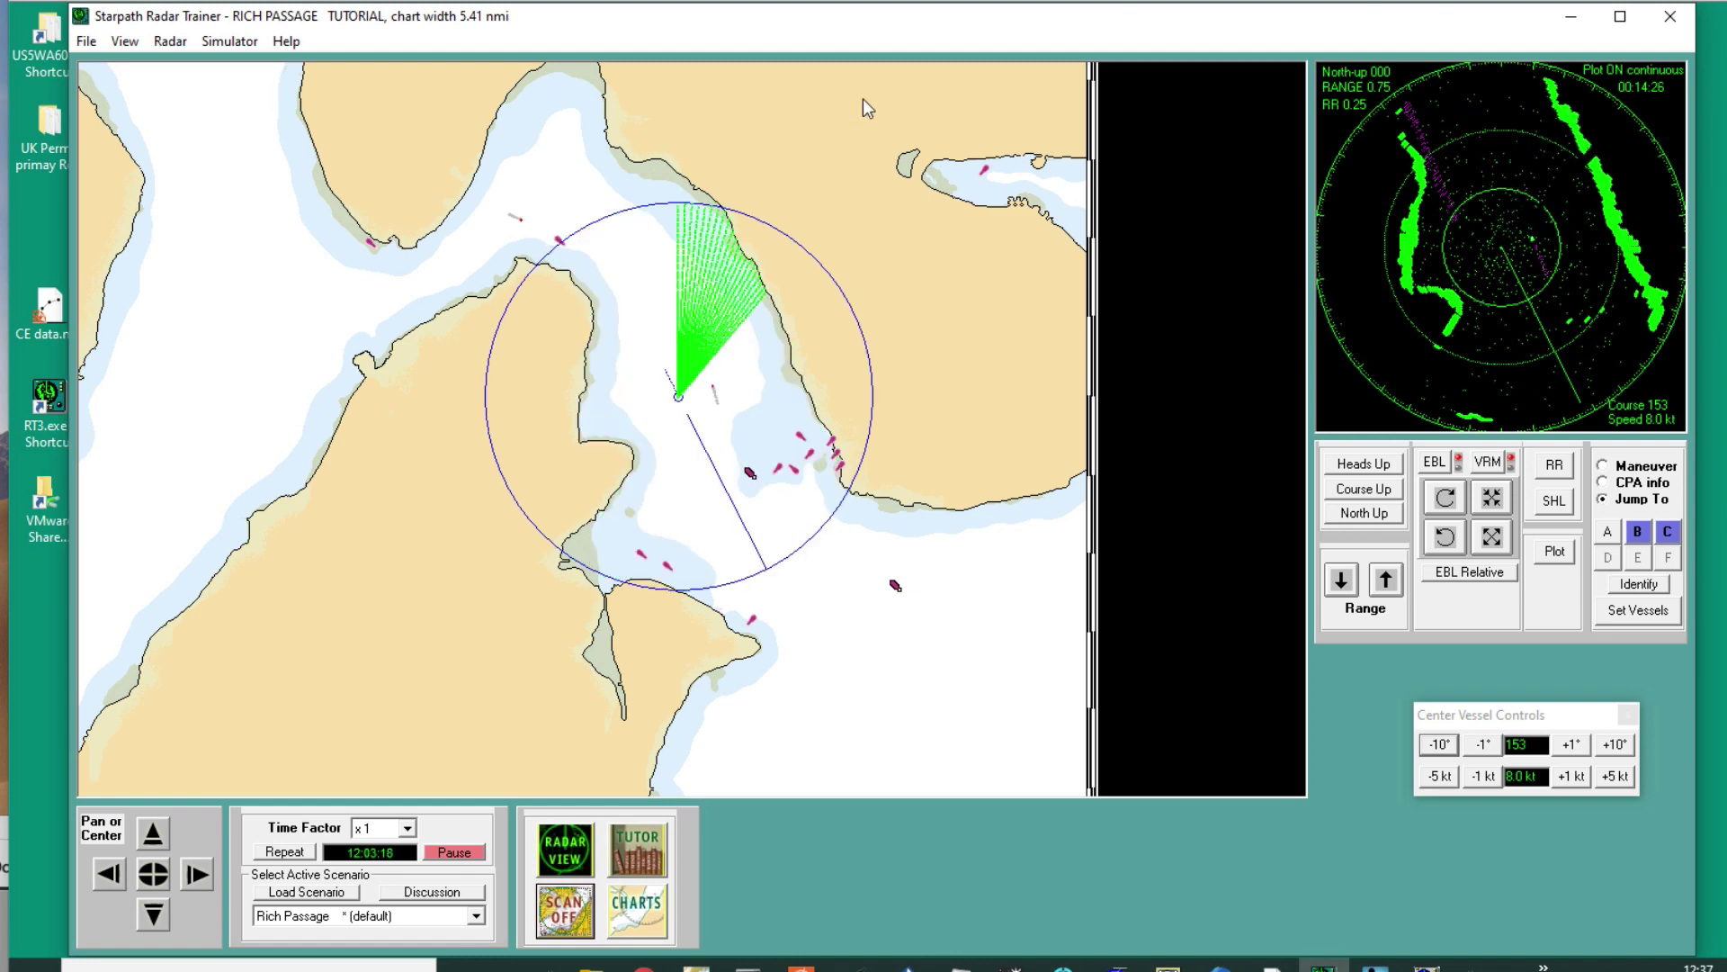
# - Select the 'Quiz 4 -- Problems 21 to 24' scenario, then read and close its Discussion notes
pyautogui.click(1102, 1)
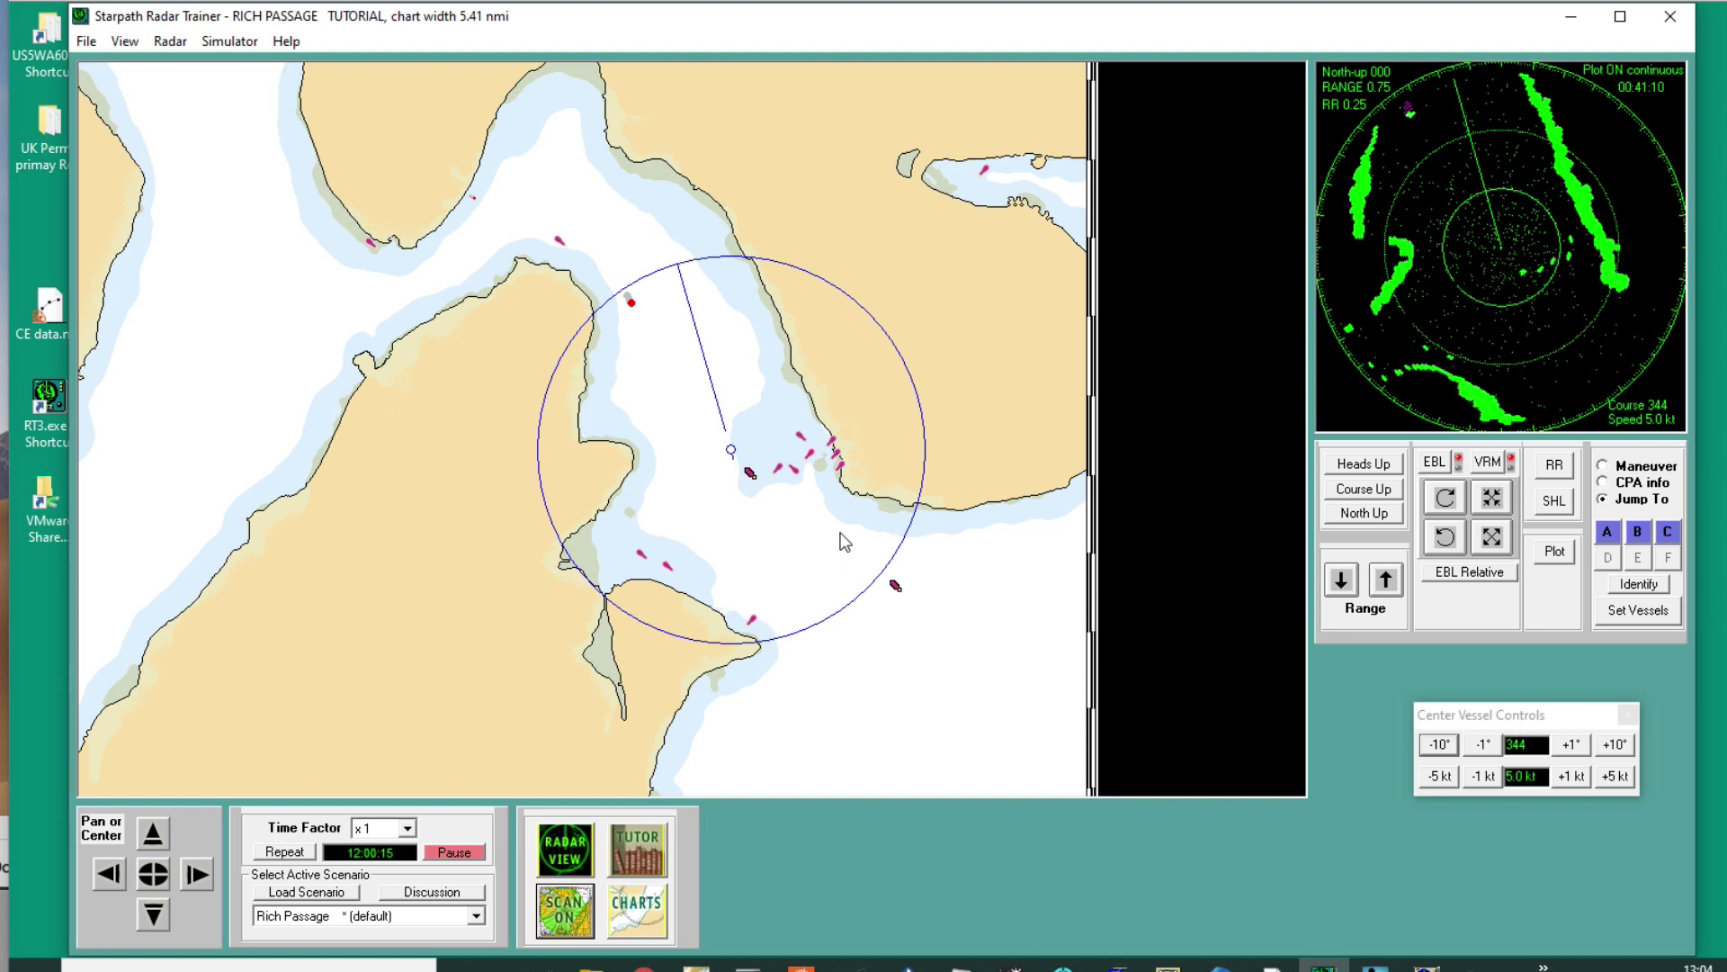
pyautogui.click(475, 916)
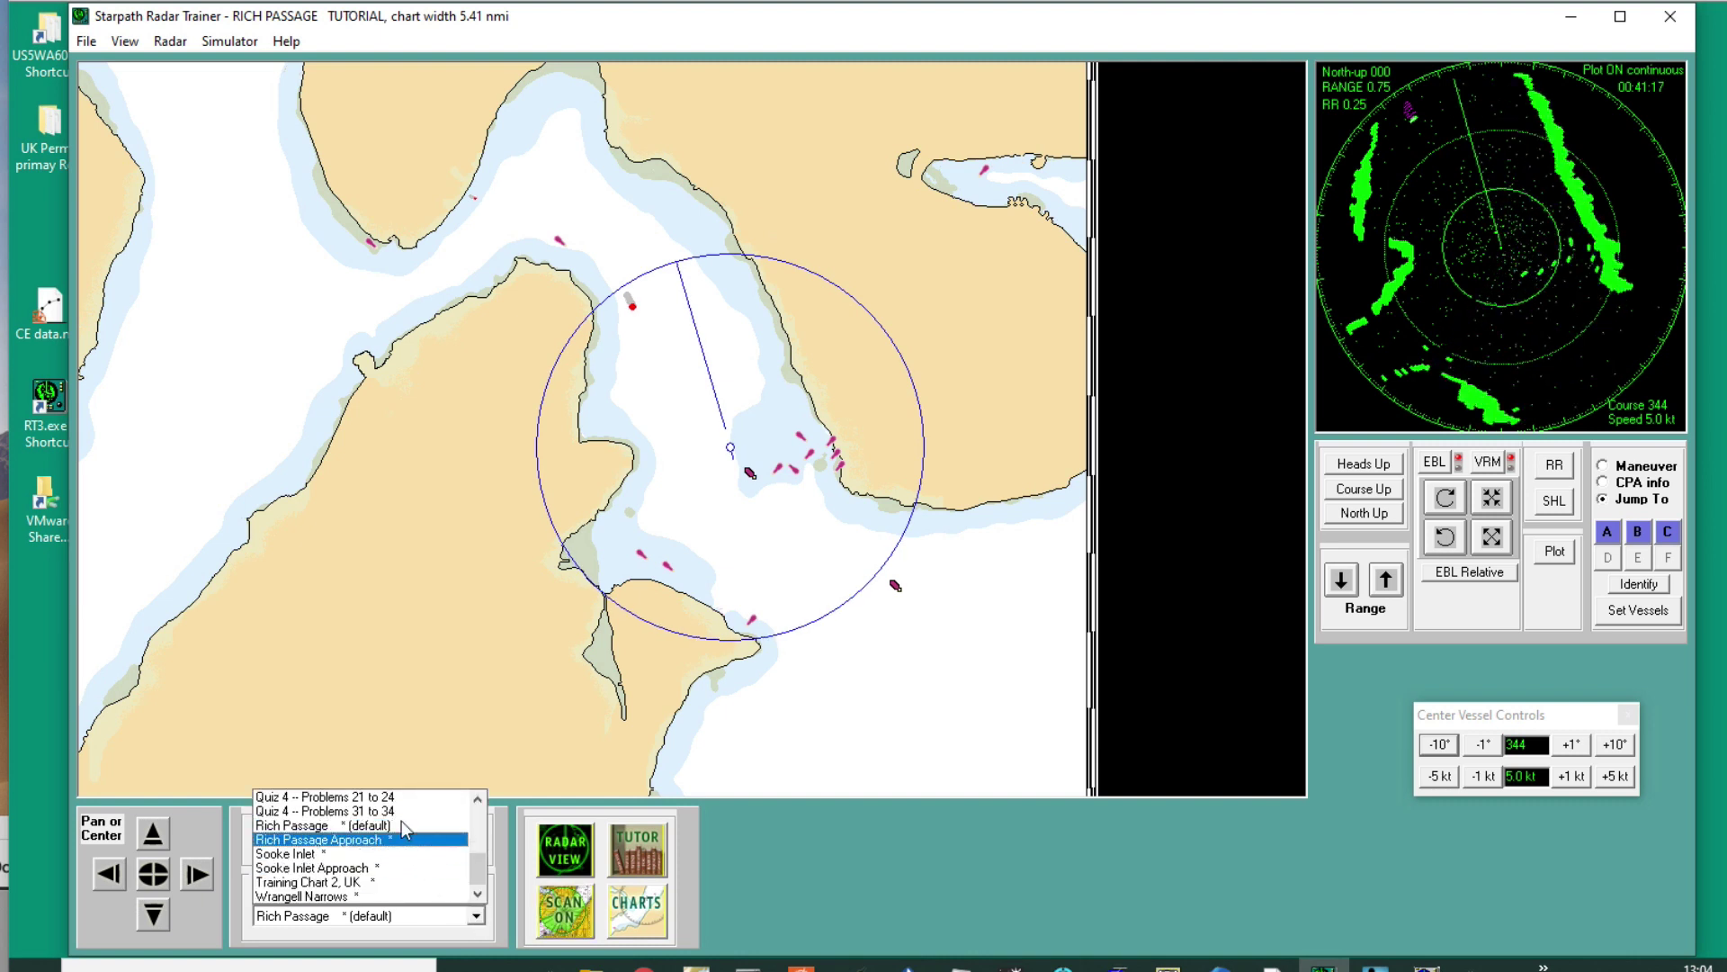
pyautogui.scroll(2, 396, 836)
pyautogui.scroll(-2, 387, 850)
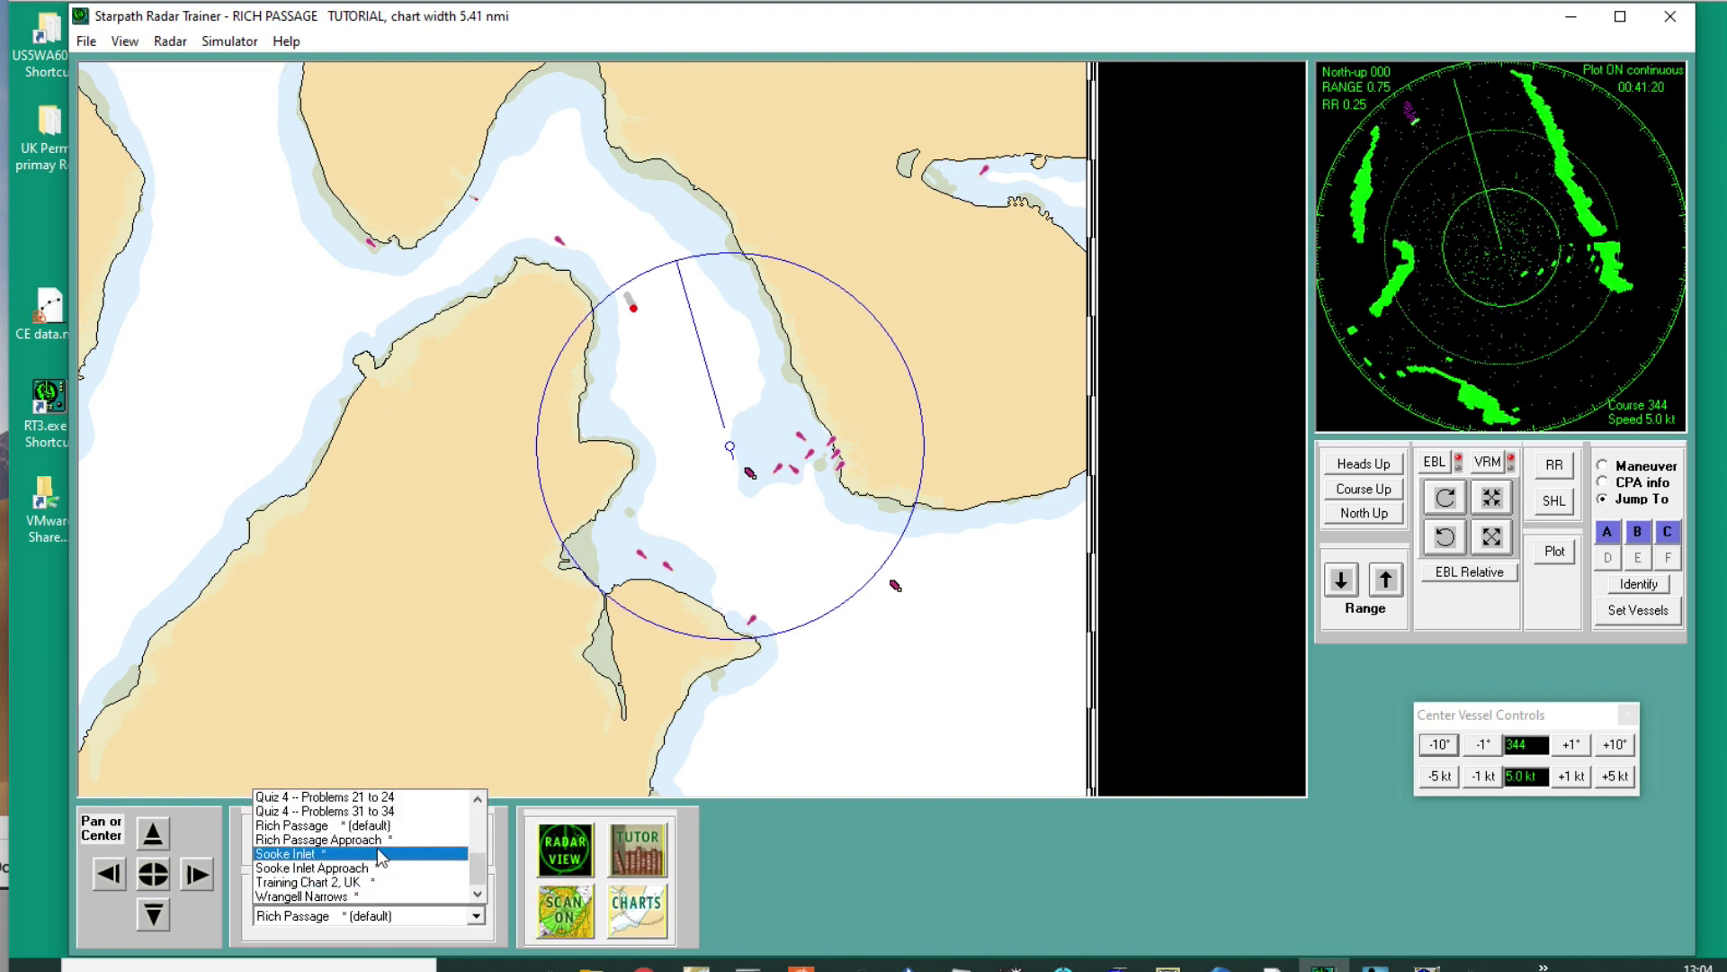
pyautogui.click(403, 797)
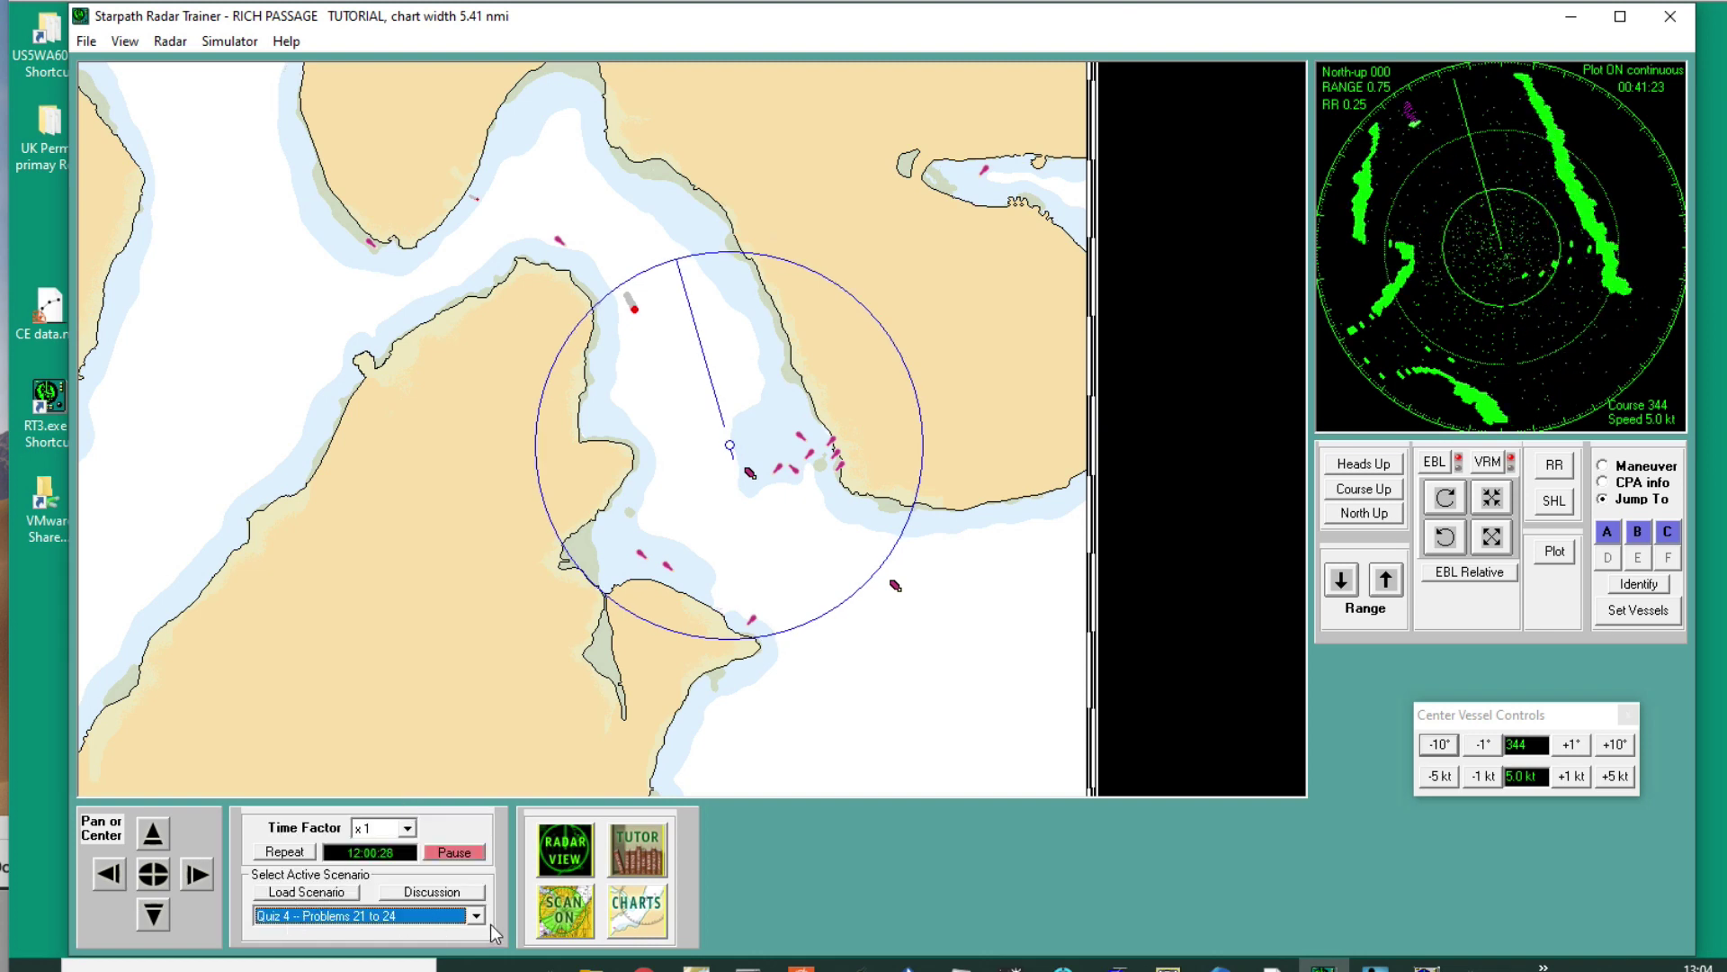
pyautogui.click(438, 901)
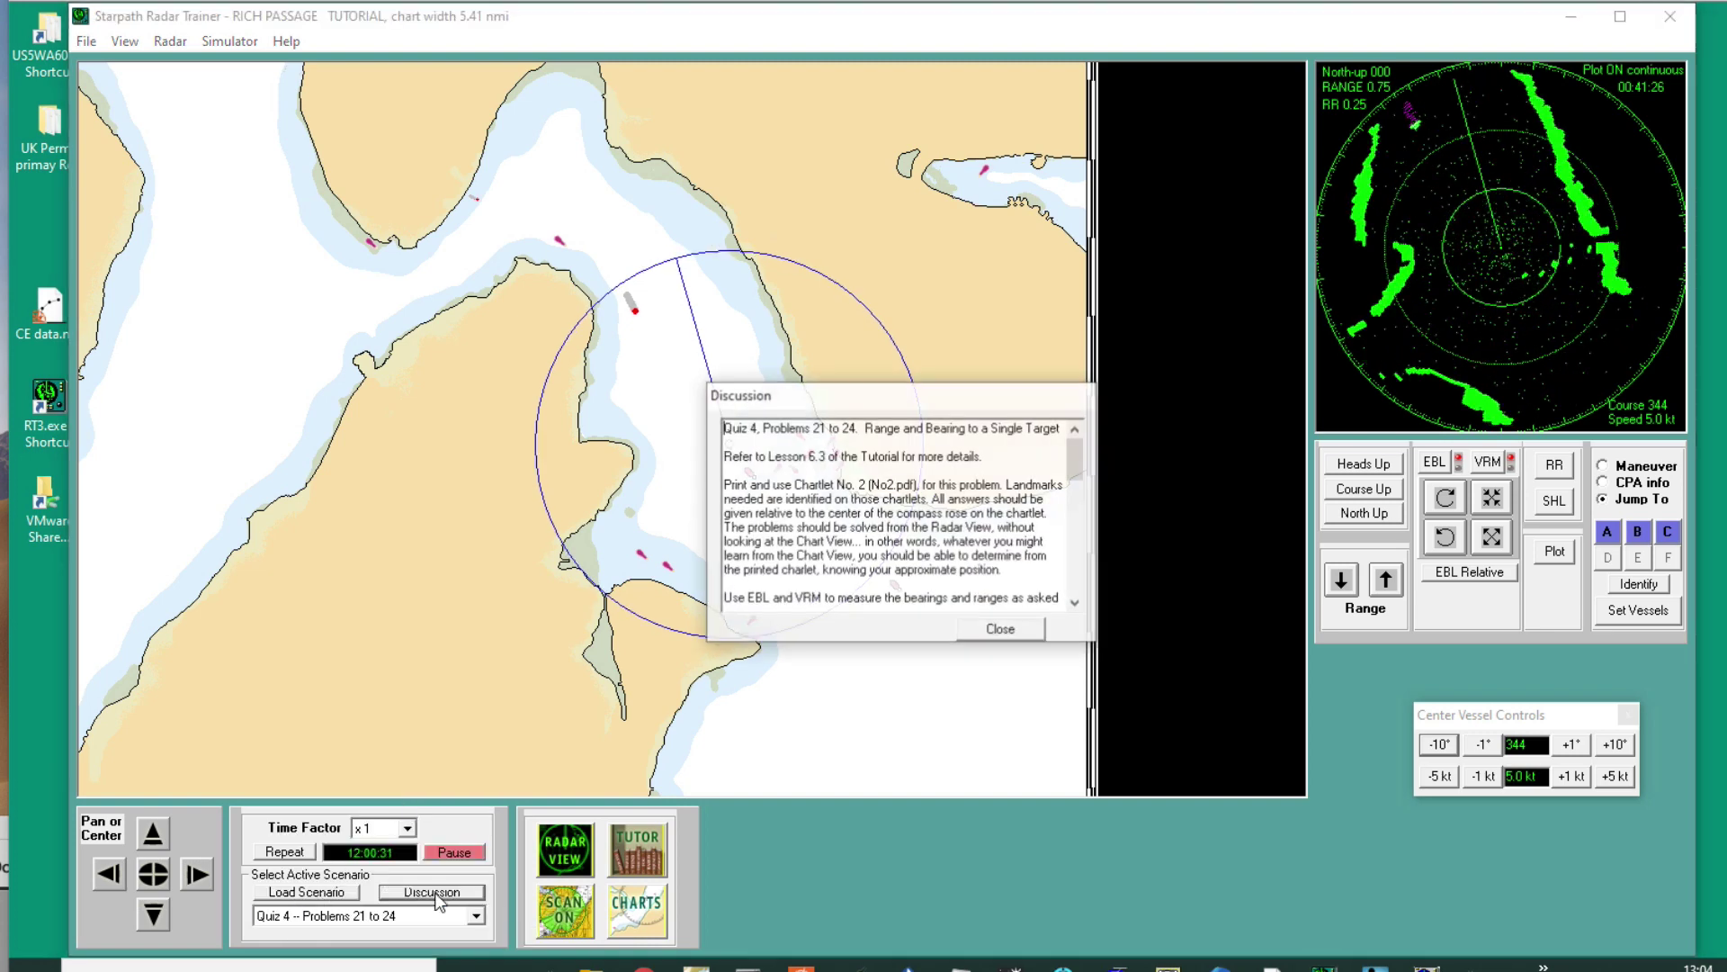
pyautogui.click(1002, 629)
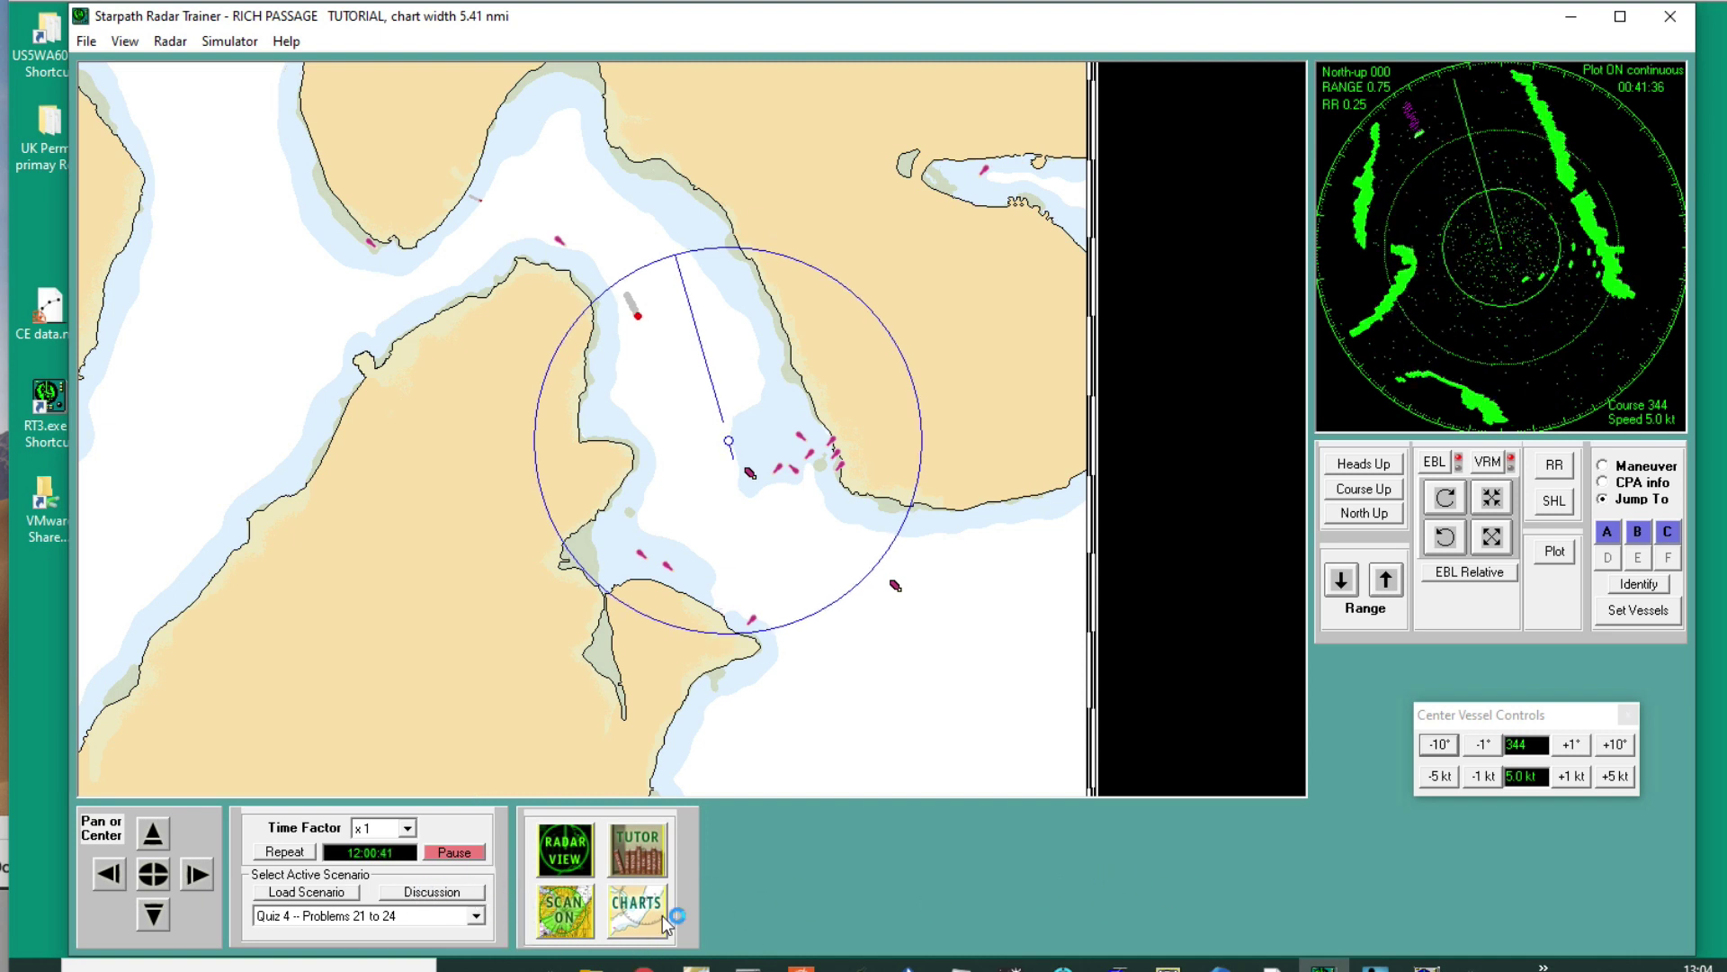
# - Load the Quiz 4 Problems 21–24 scenario and pan the chart southward with the Pan down arrow
pyautogui.click(332, 896)
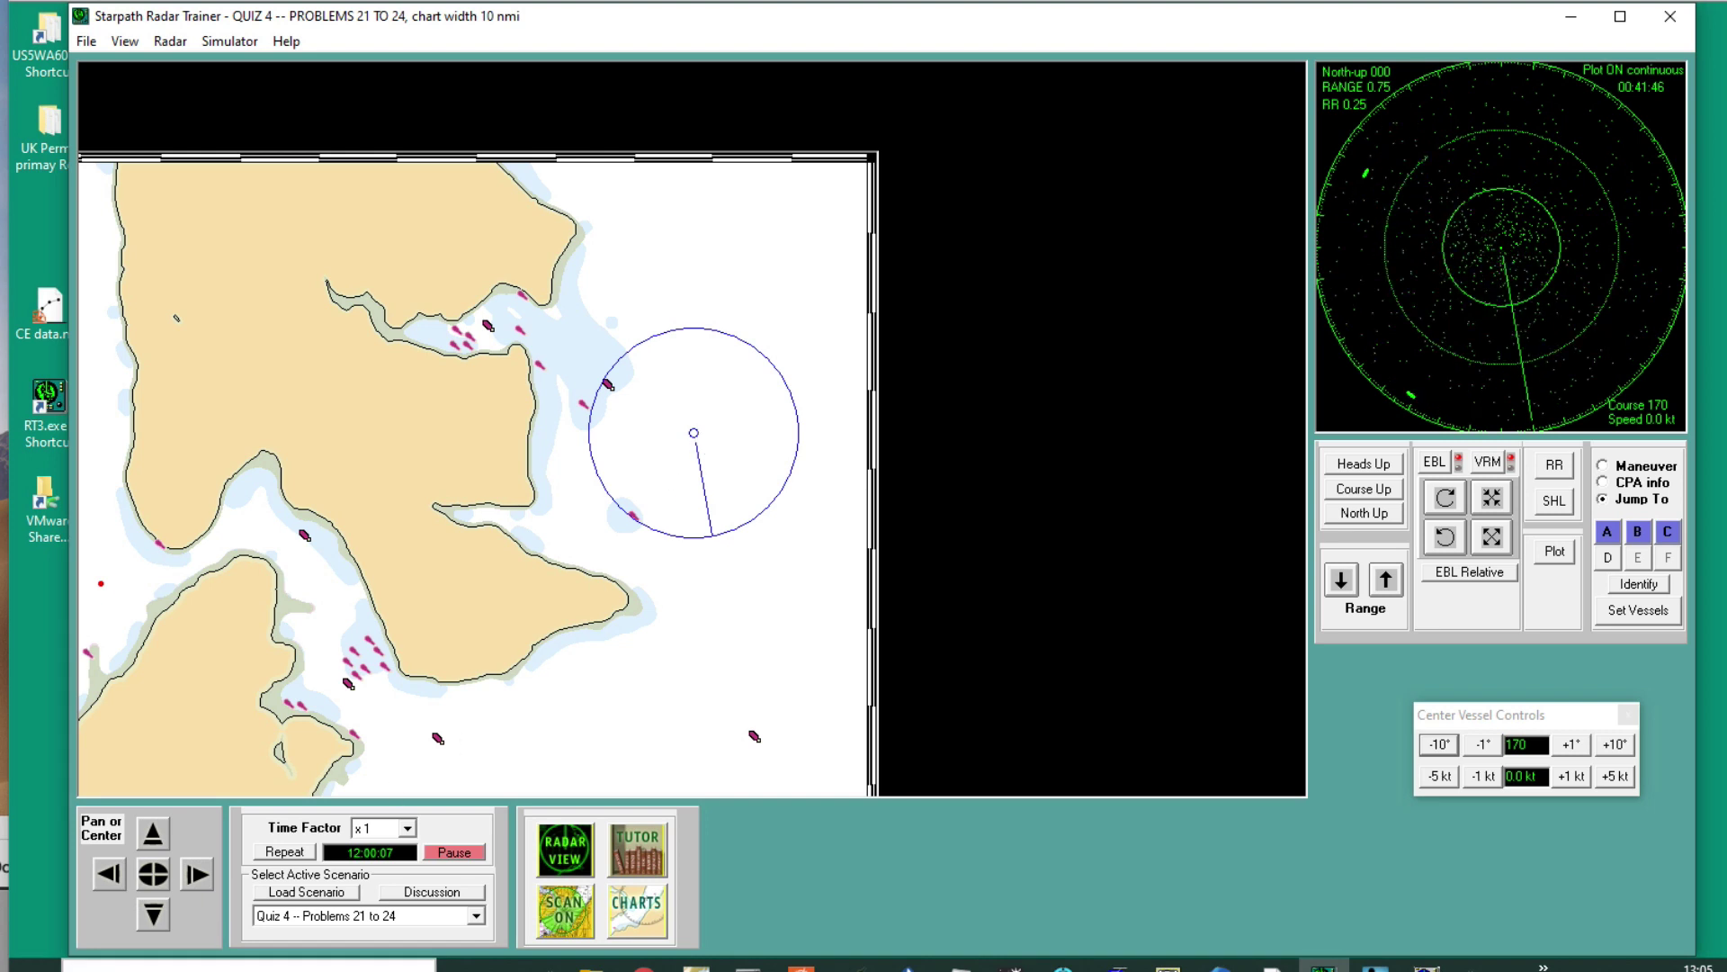
pyautogui.click(154, 914)
pyautogui.moveTo(154, 914); pyautogui.dragTo(154, 914)
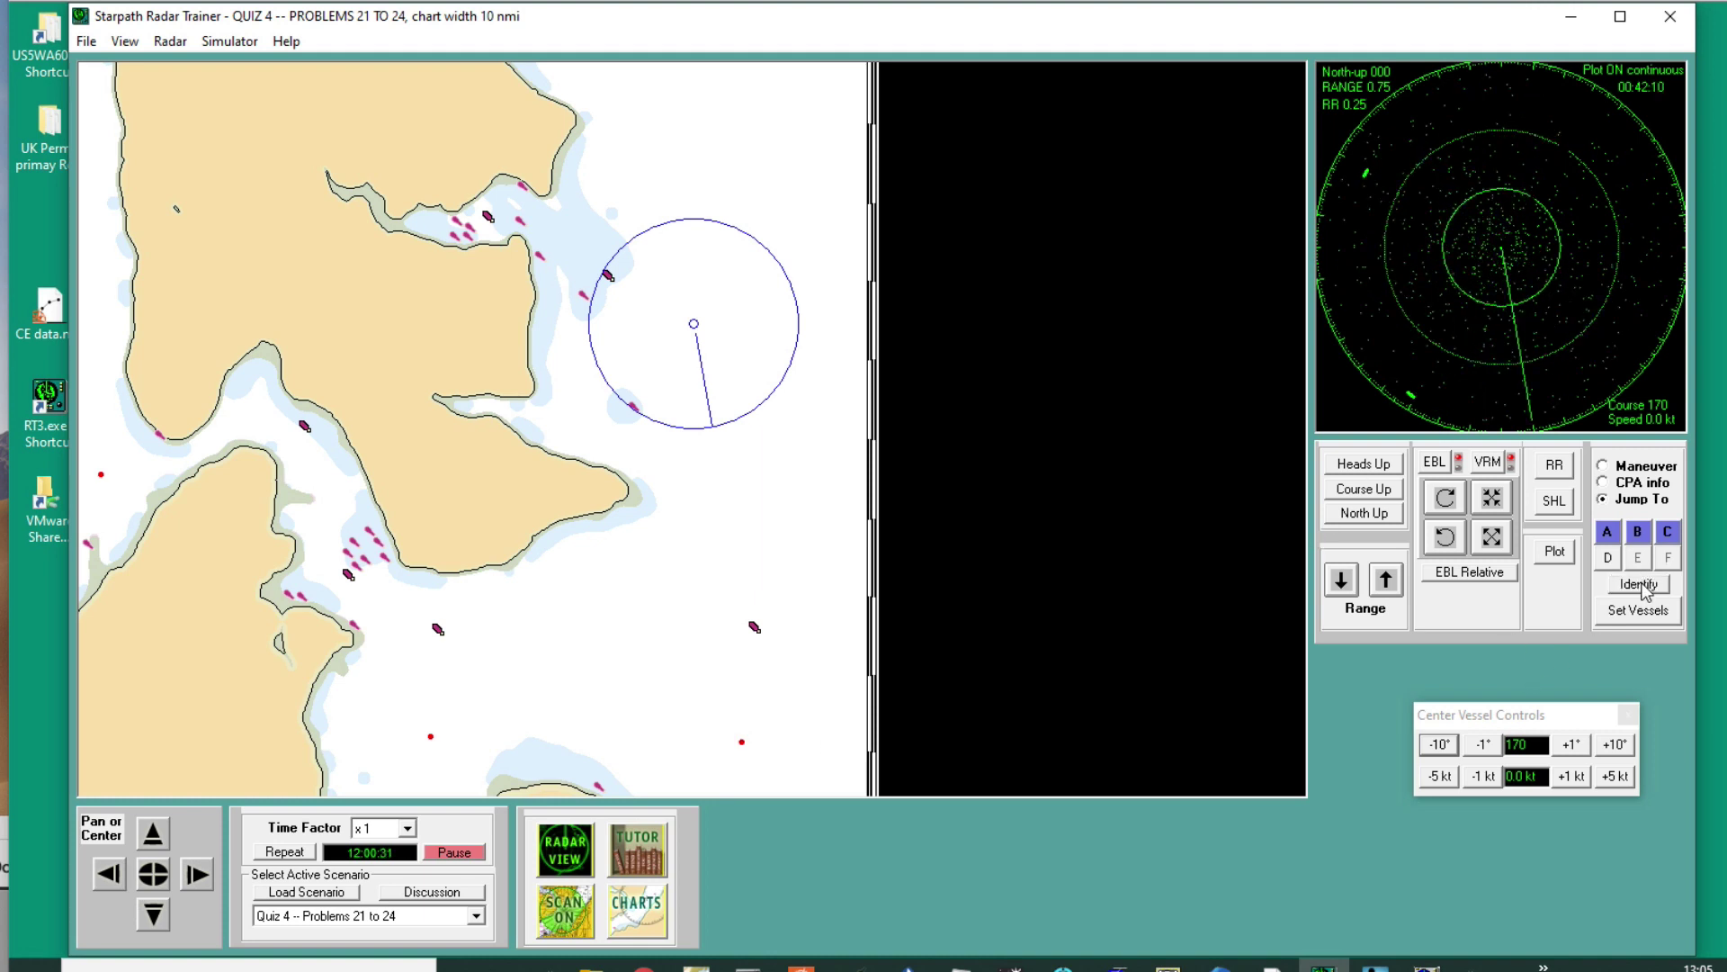
# - With the radar sweep shown, raise the radar range from 1.5 to 3 miles, then turn SCAN OFF
pyautogui.click(579, 915)
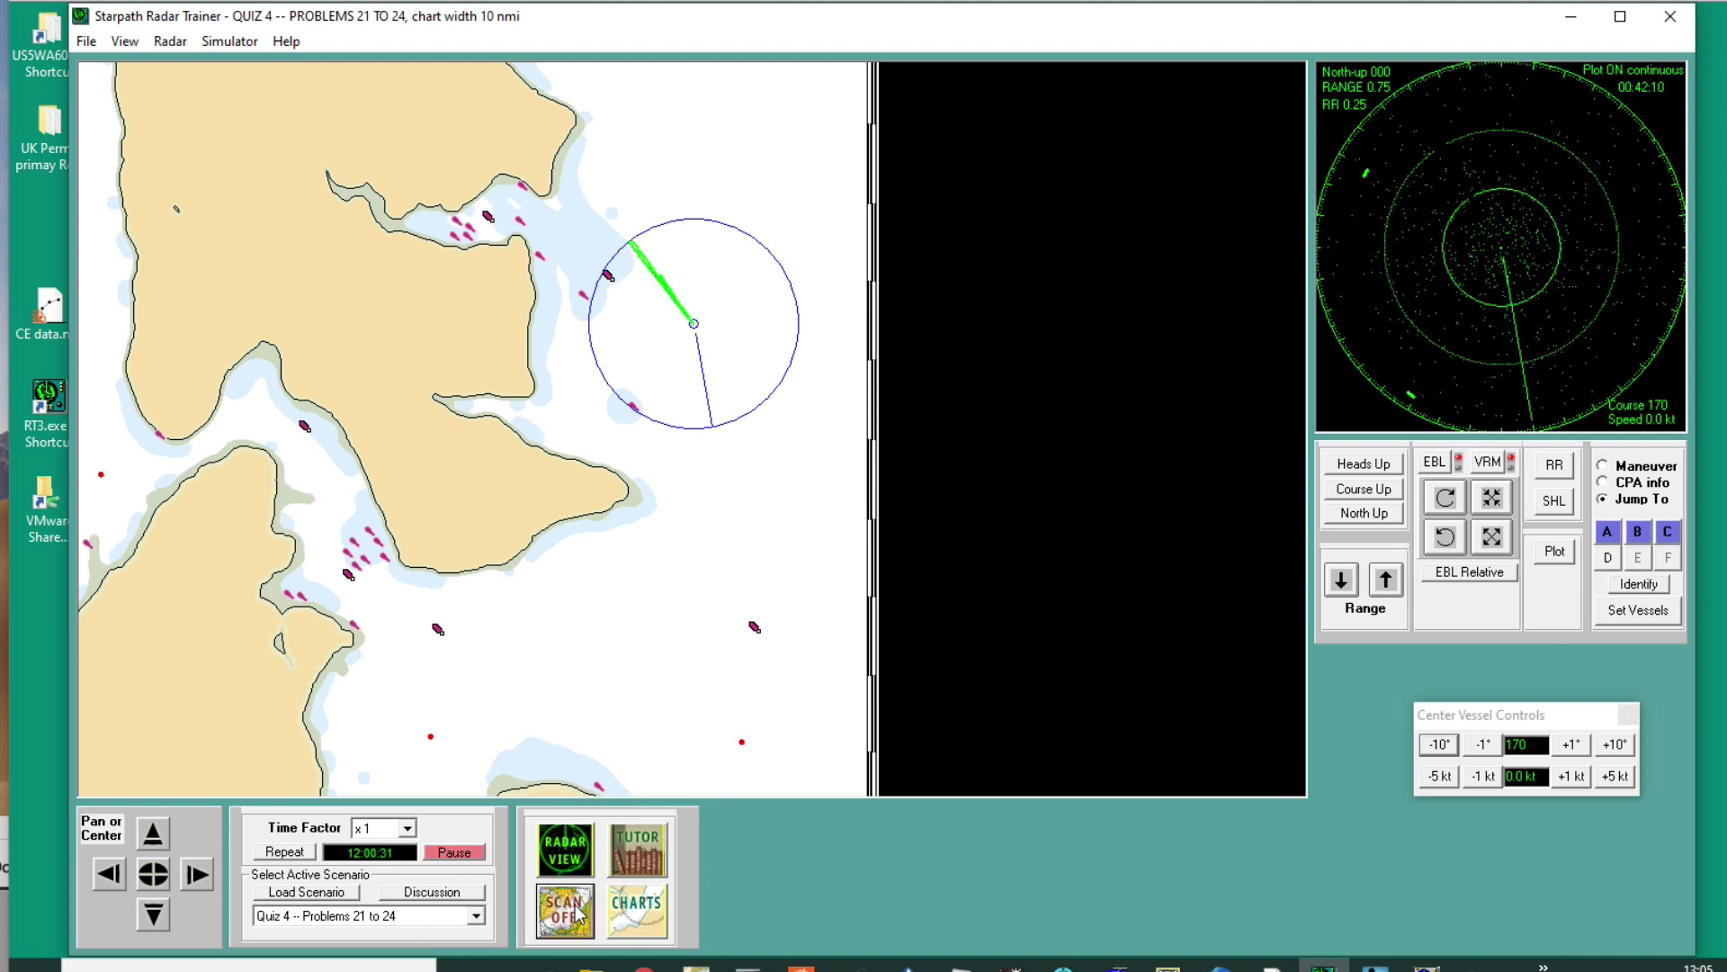
pyautogui.click(1386, 583)
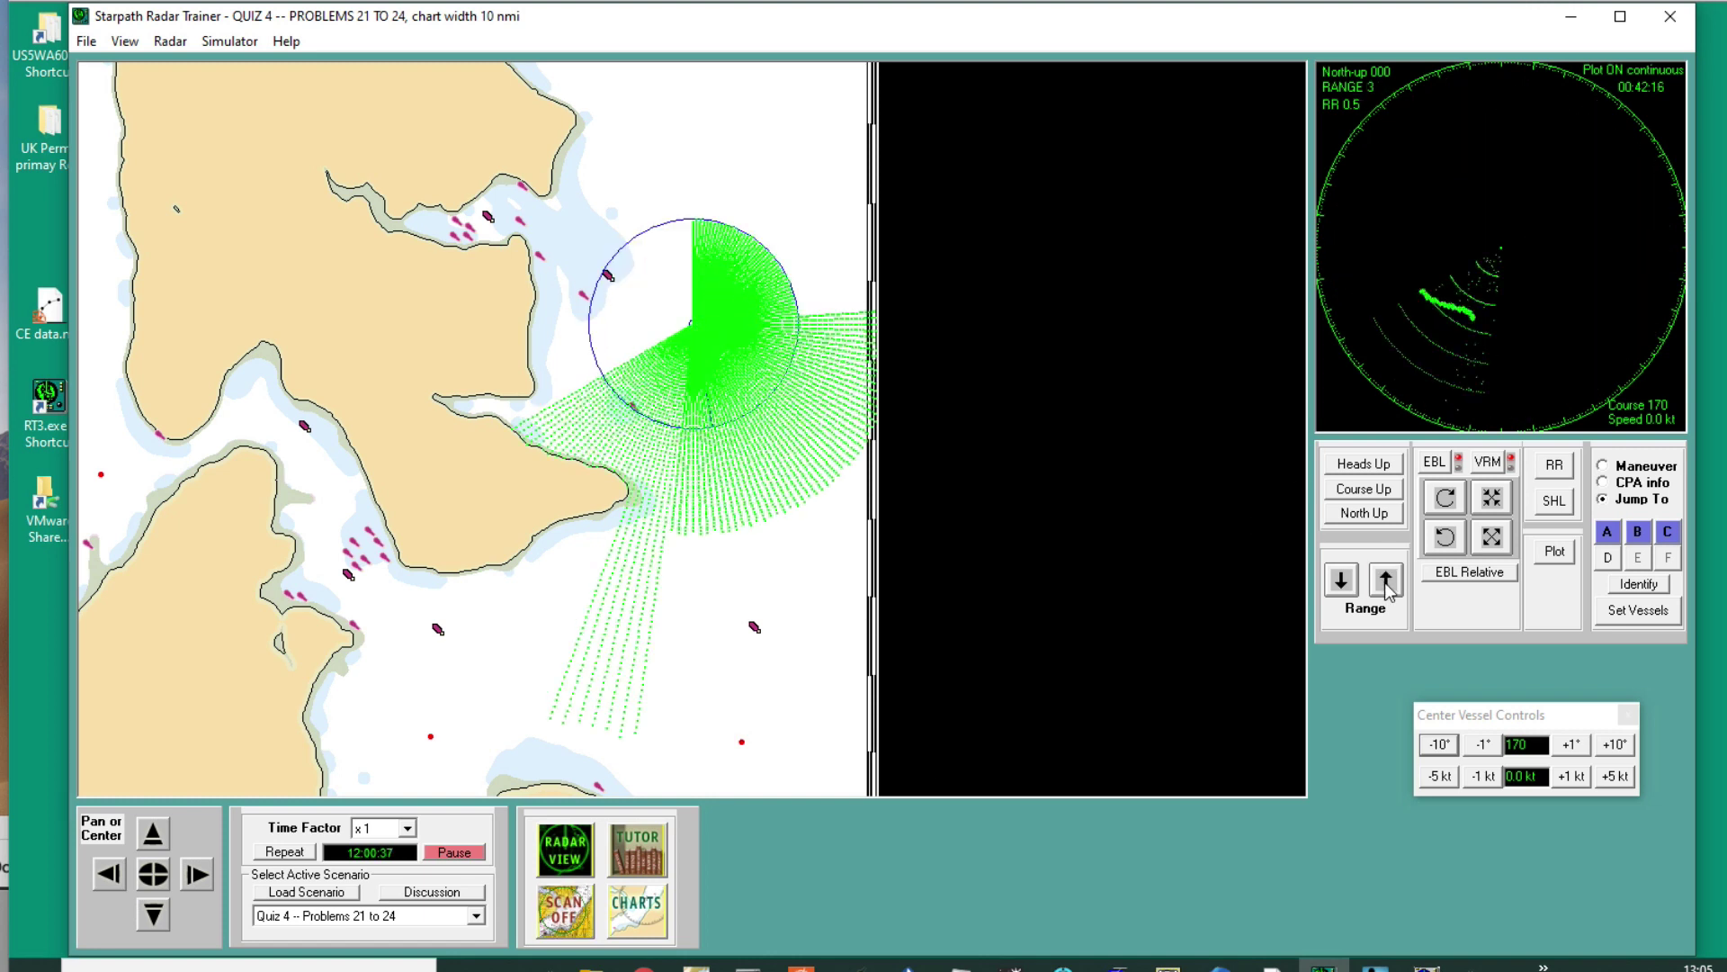
pyautogui.click(1387, 581)
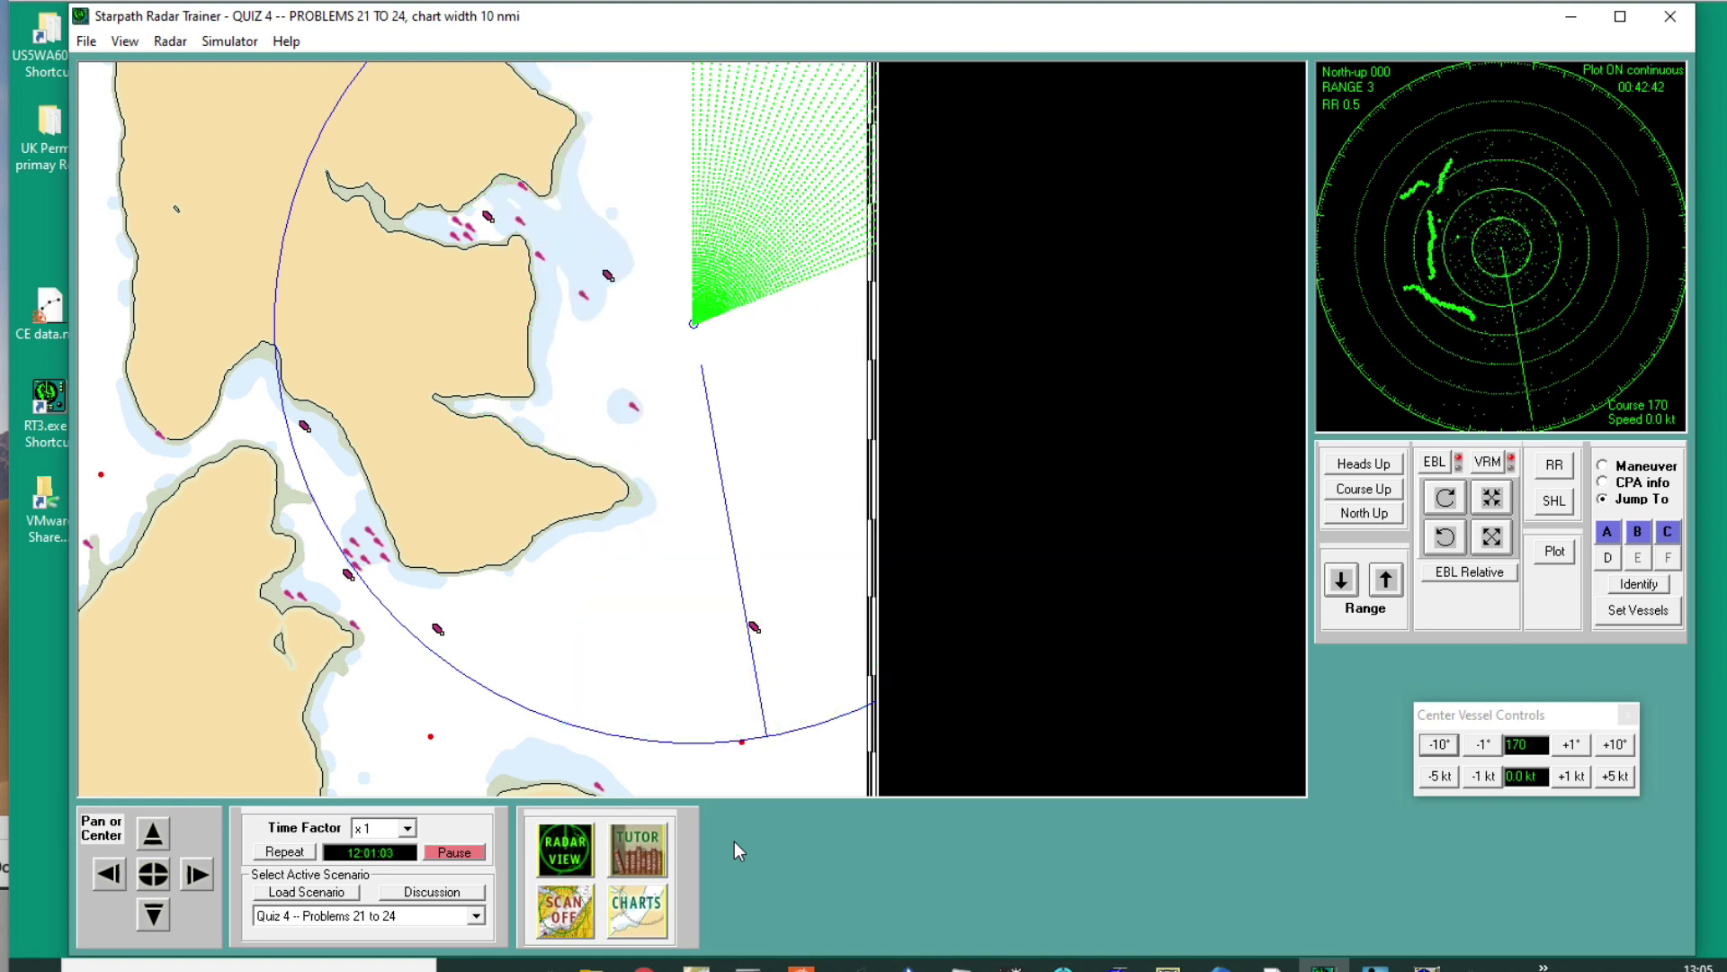
pyautogui.click(555, 910)
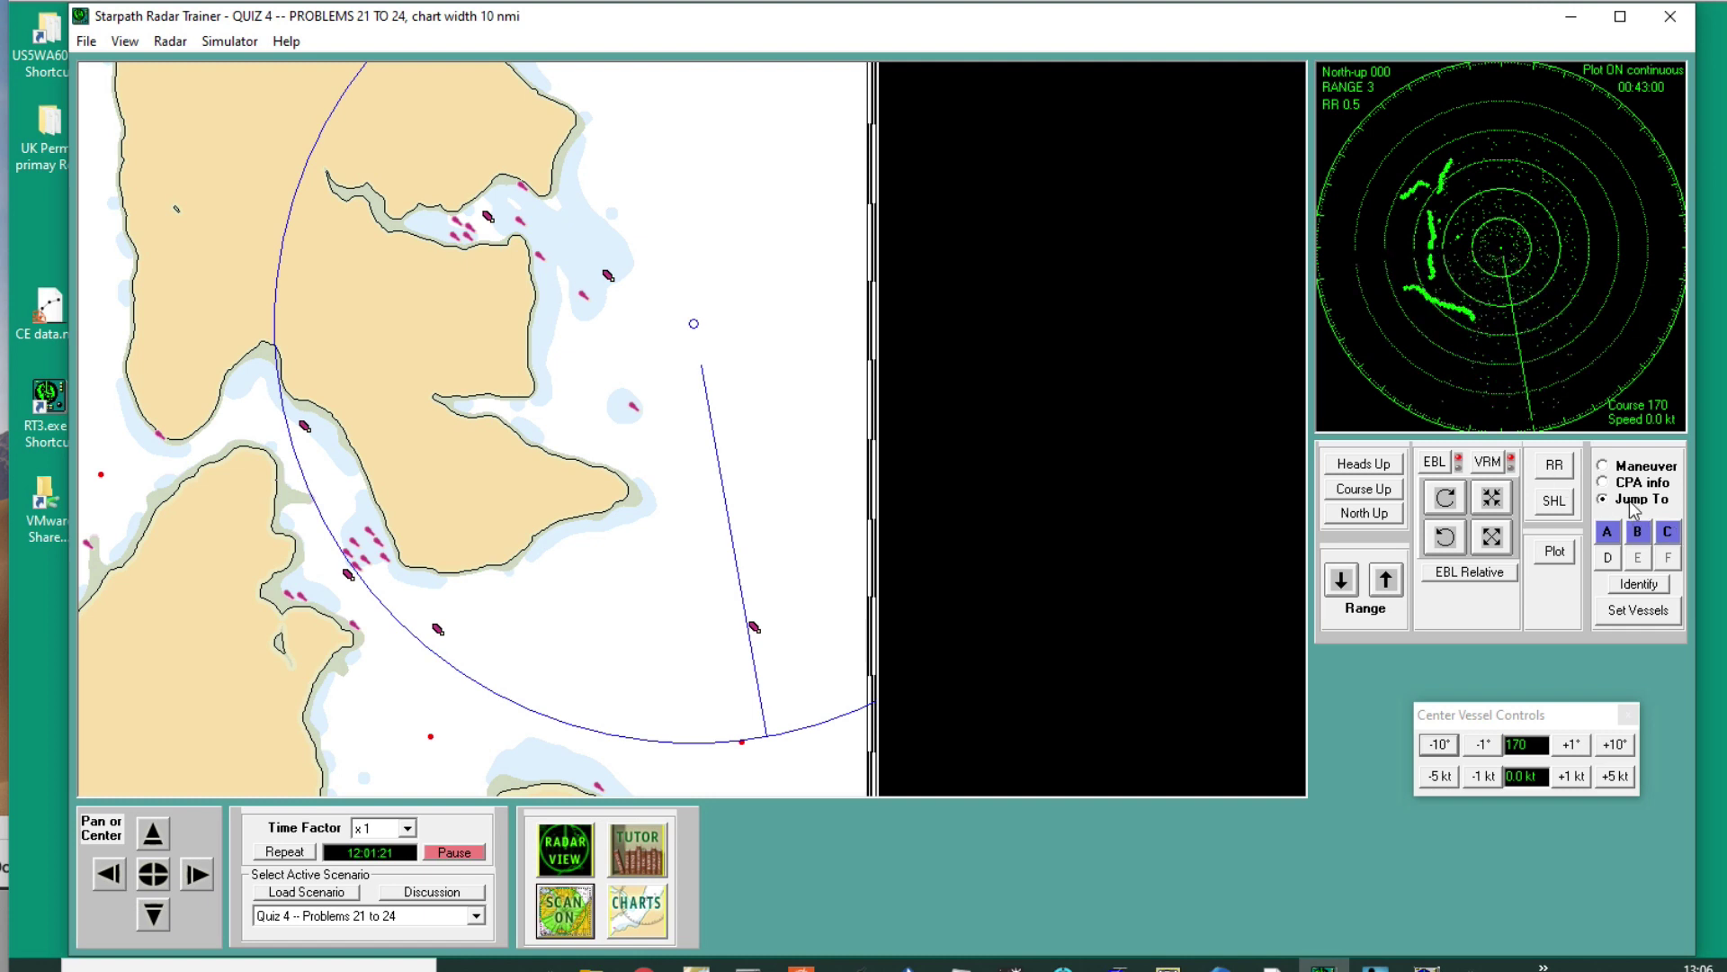
# - Jump own ship to position C, heading 300, and toggle the radar scan on and off
pyautogui.click(1668, 534)
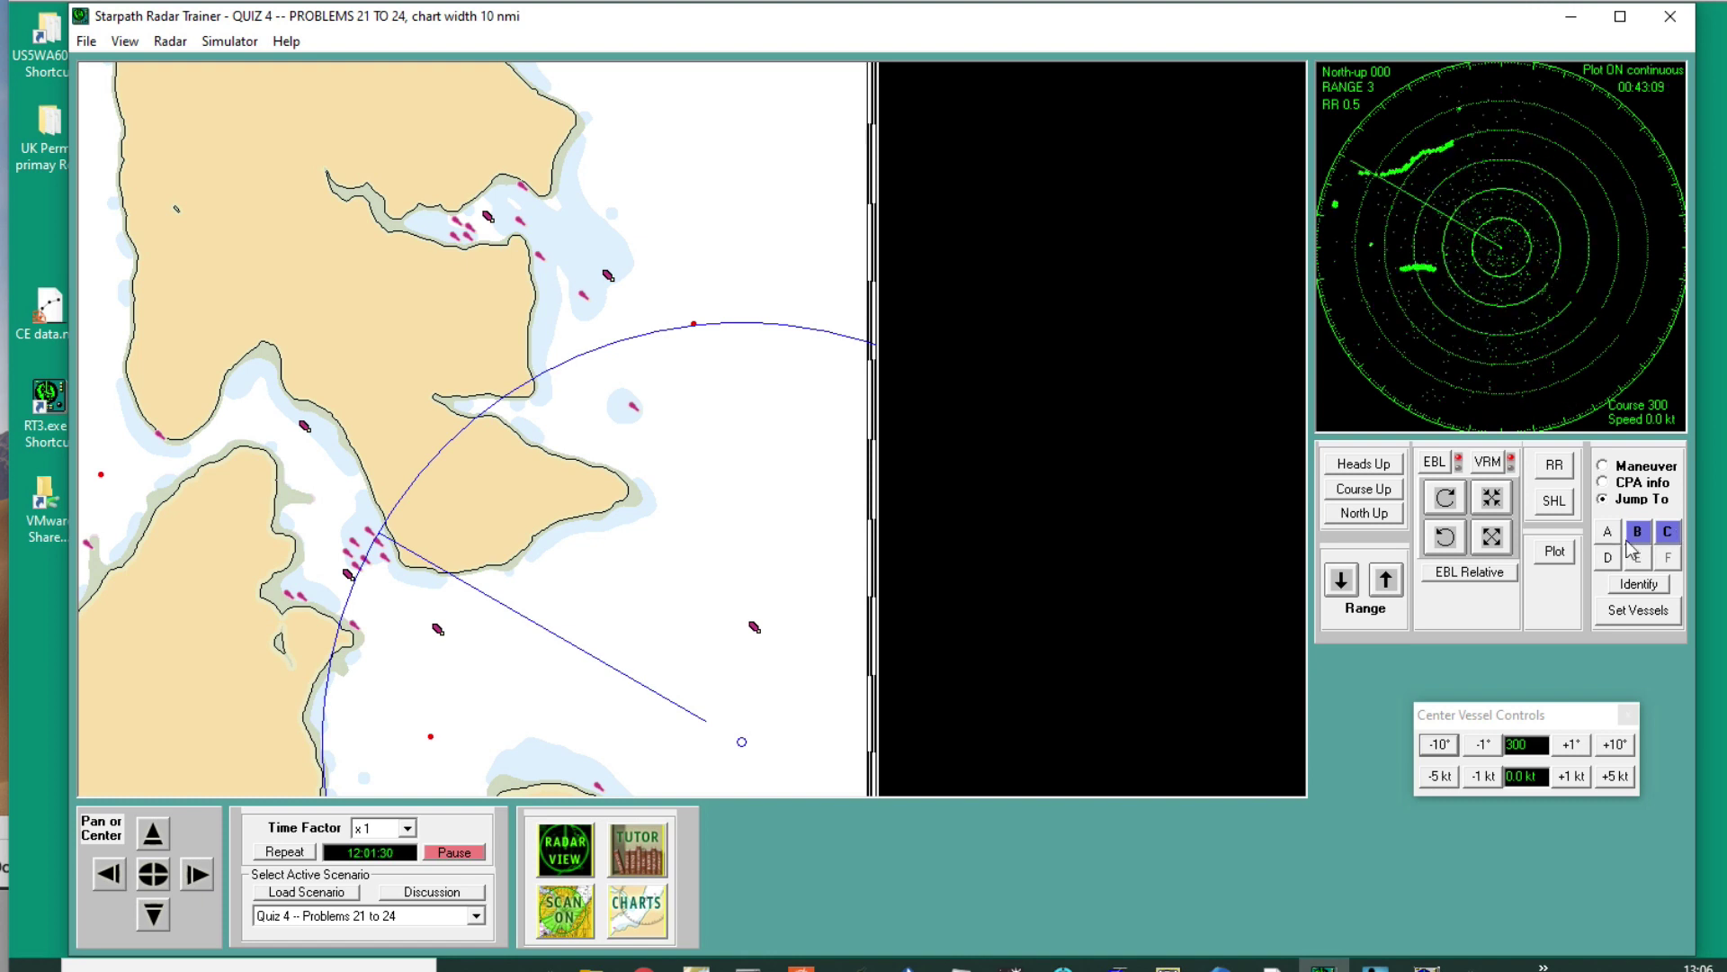
pyautogui.click(565, 909)
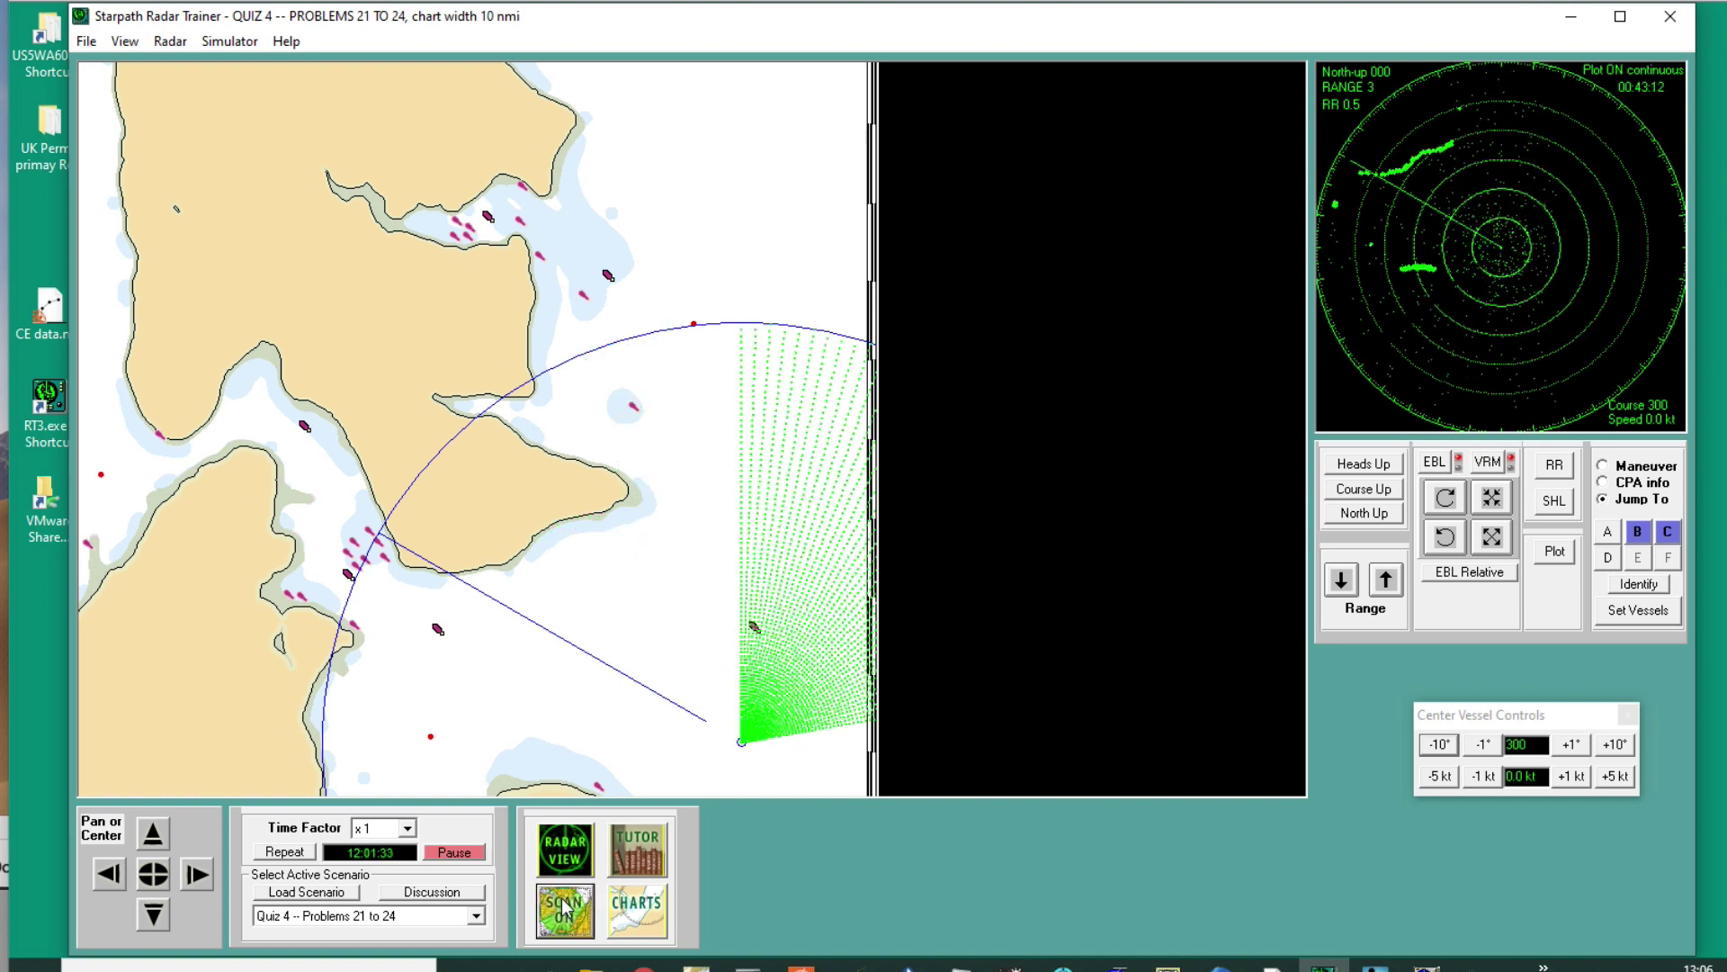
pyautogui.click(565, 907)
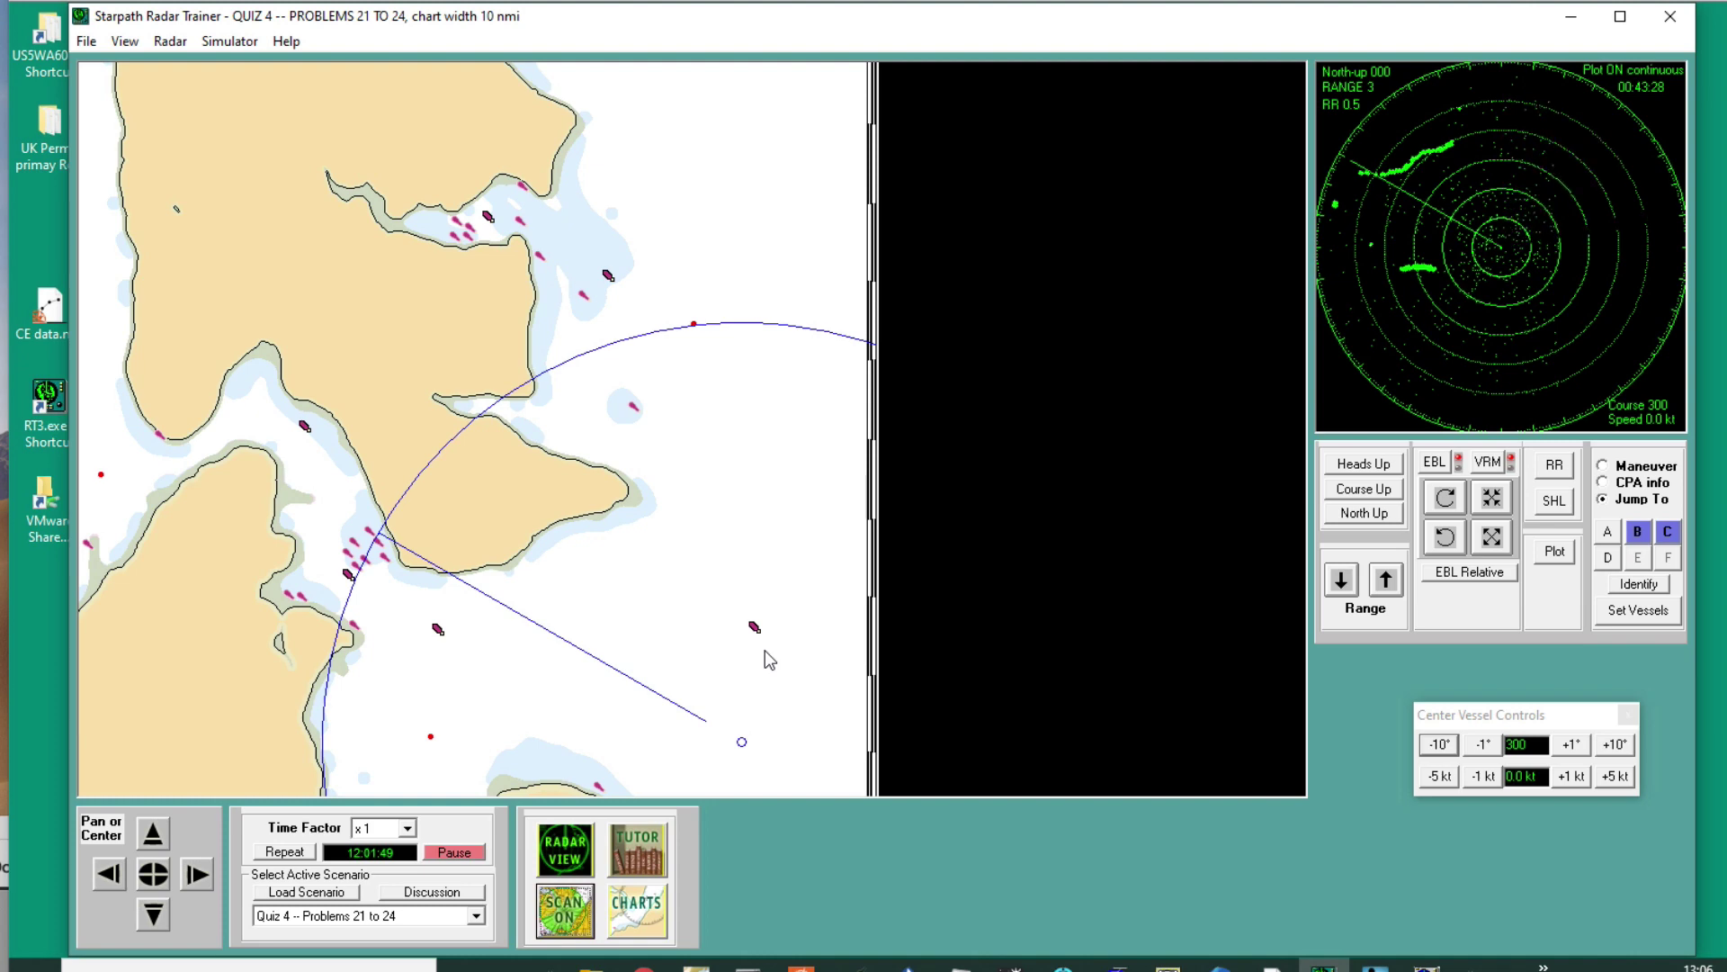
pyautogui.click(630, 918)
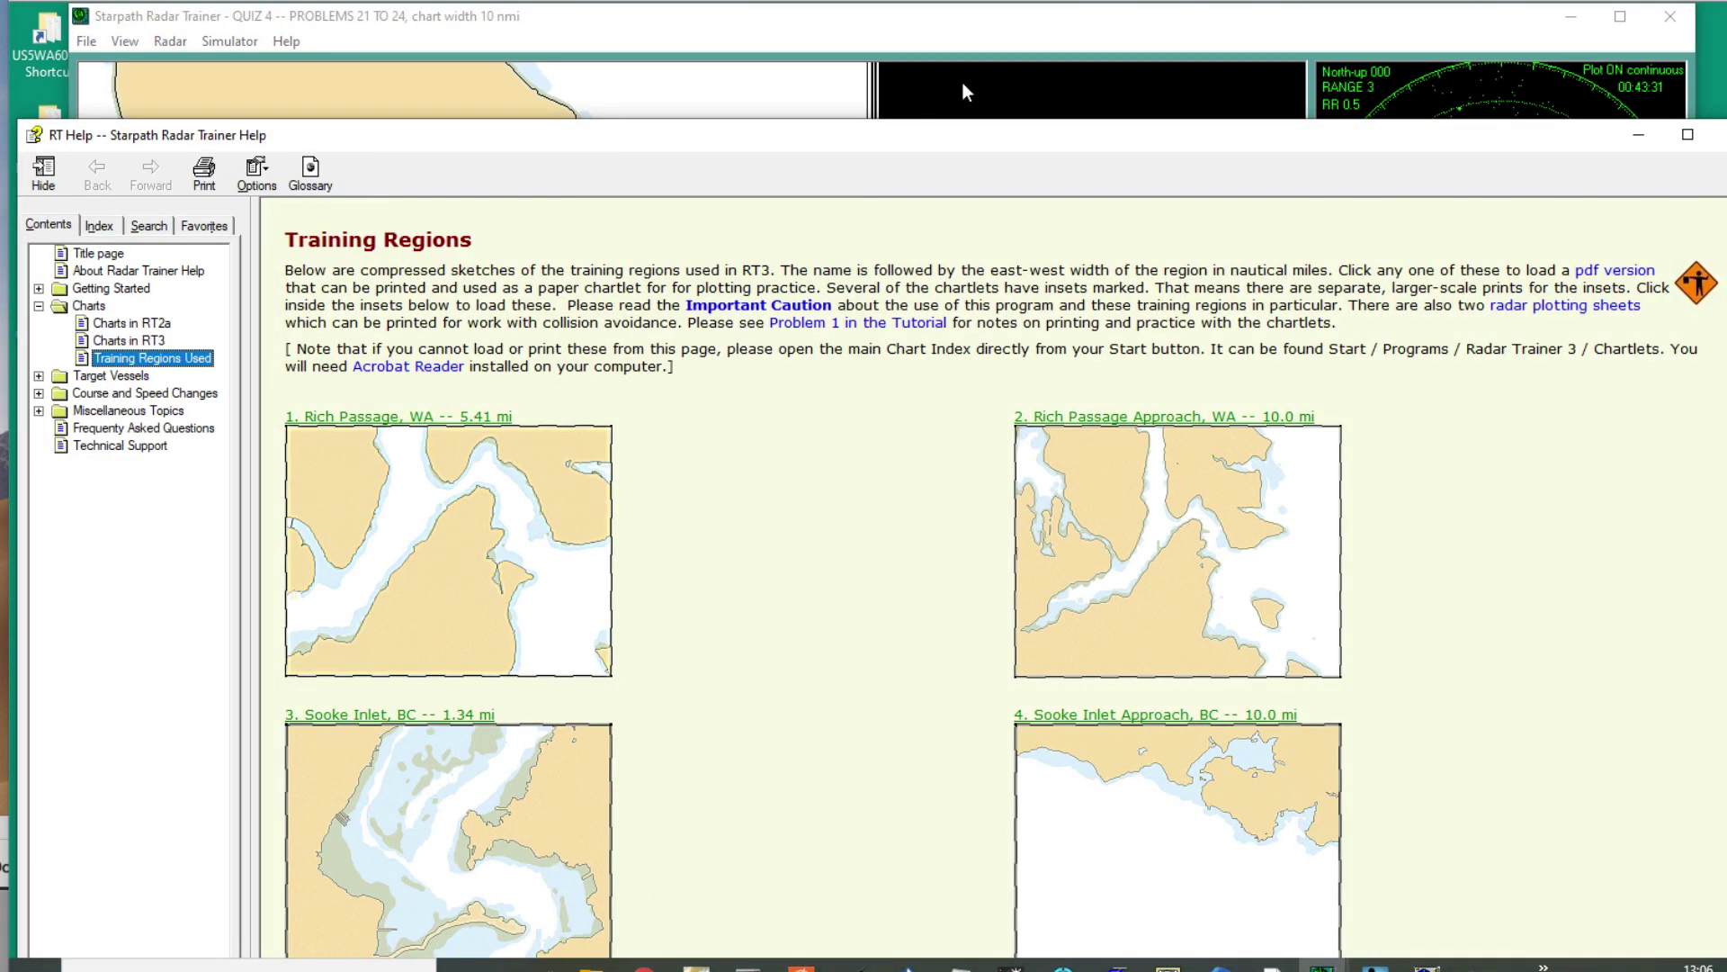
pyautogui.moveTo(941, 142); pyautogui.dragTo(927, 59)
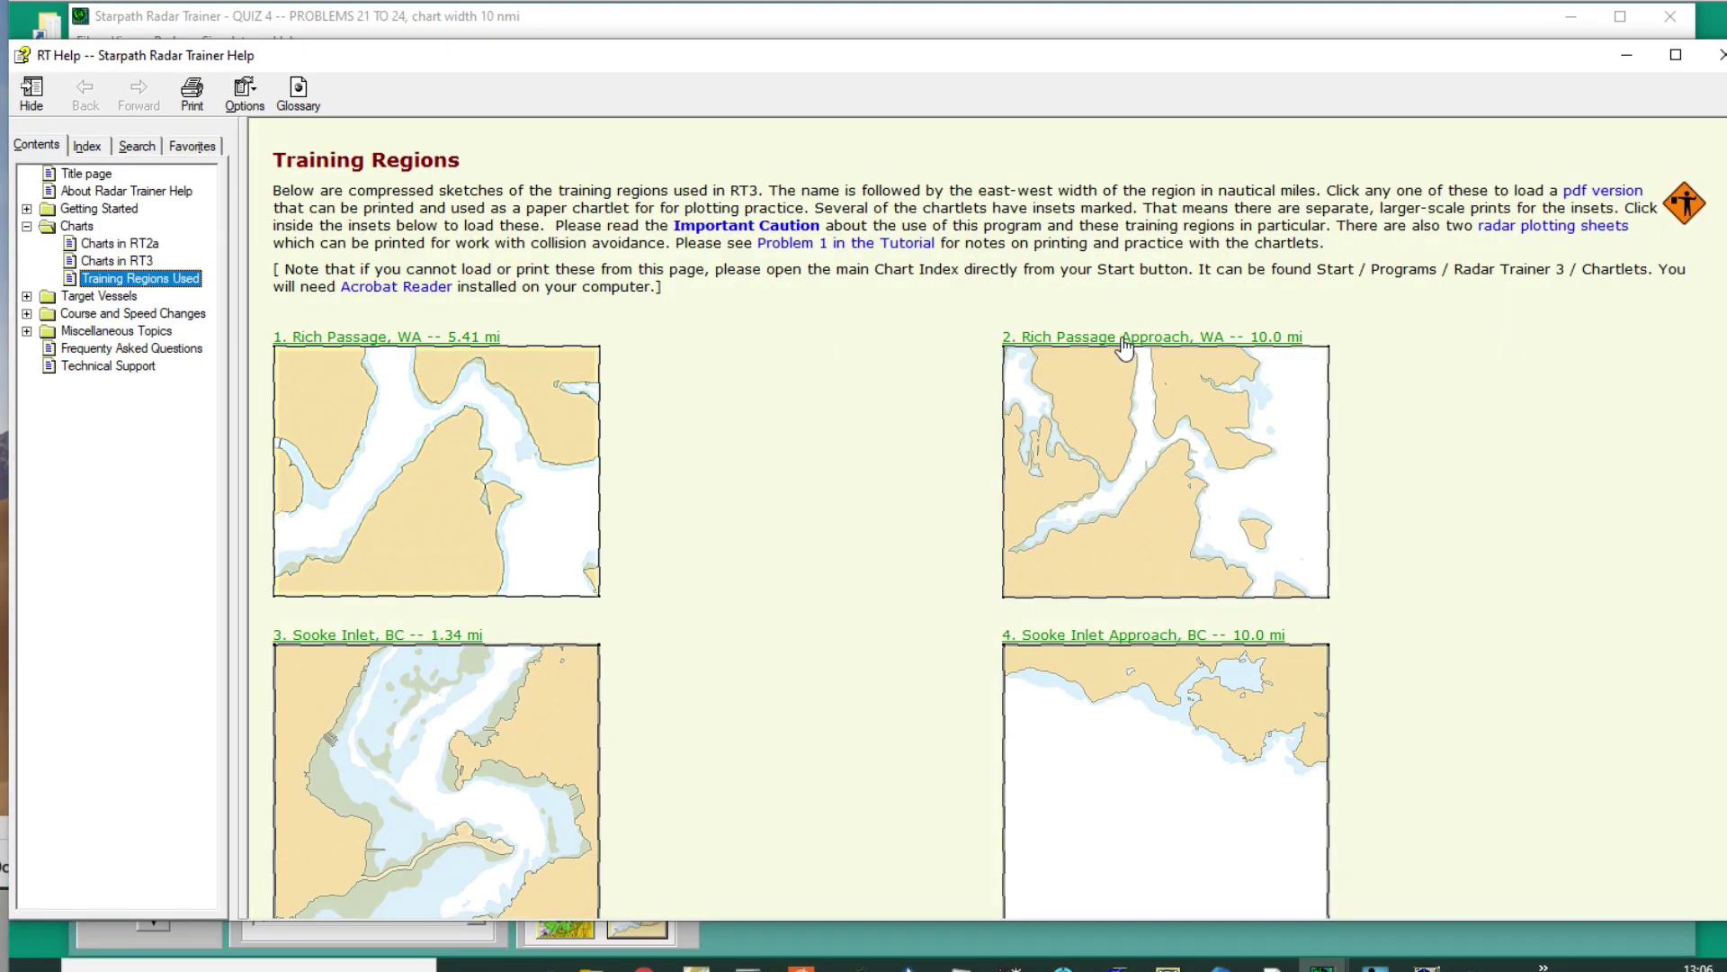
pyautogui.click(1123, 340)
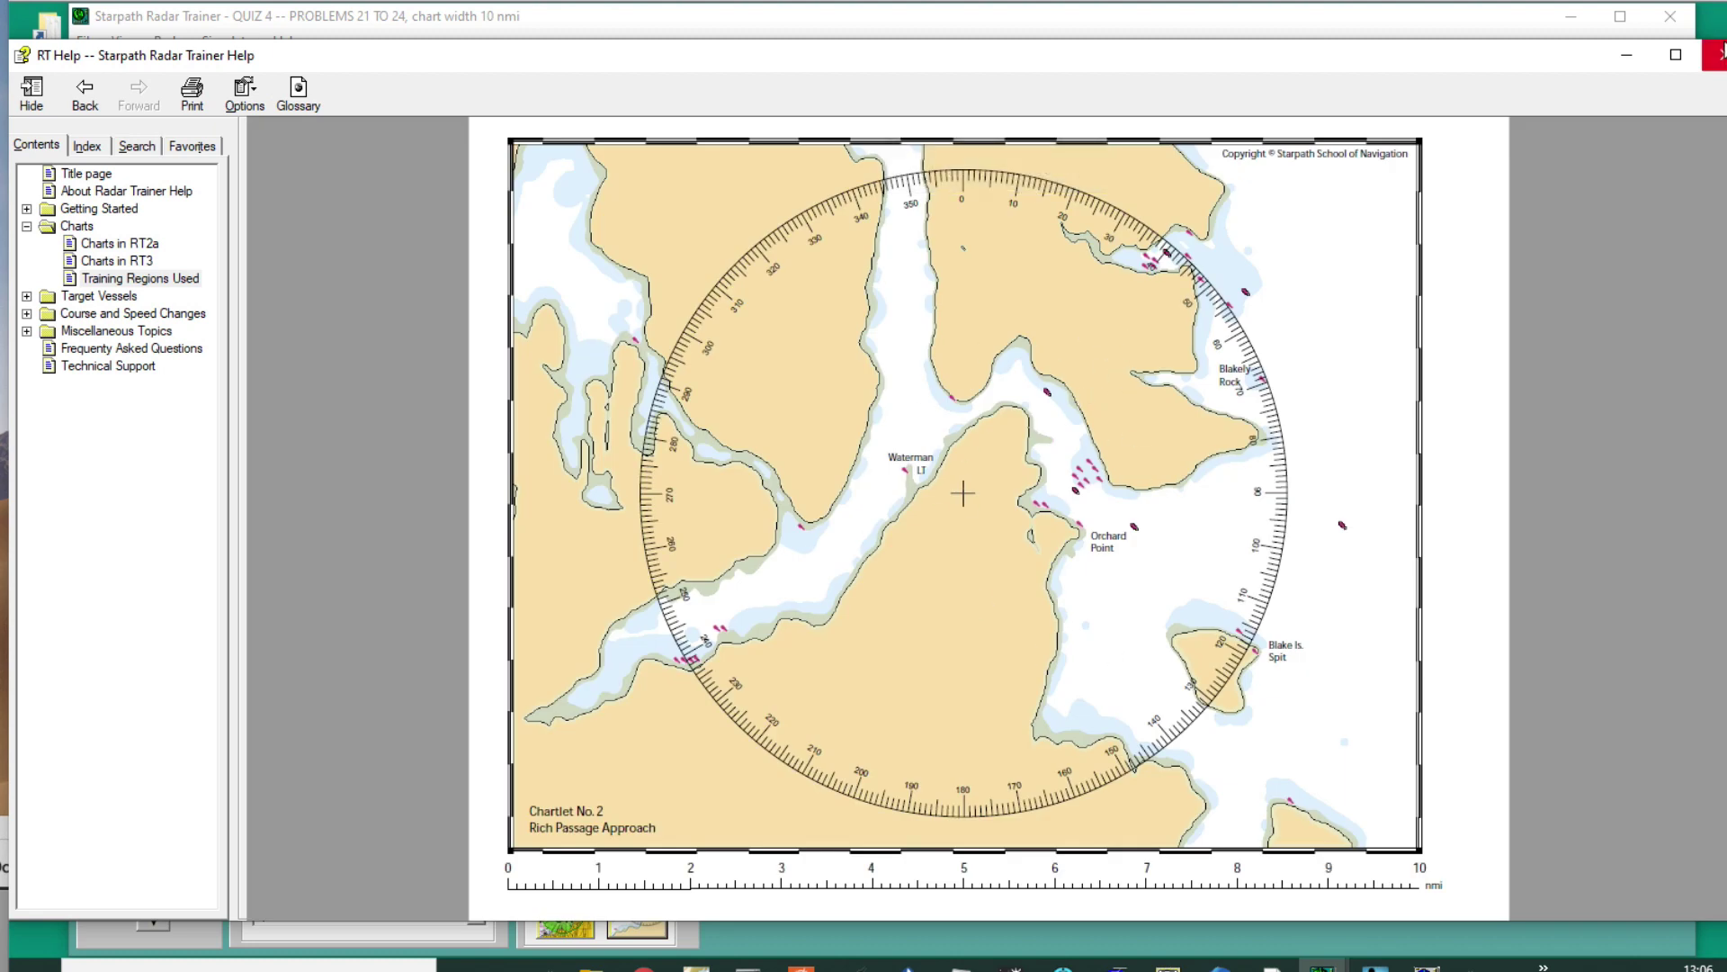
pyautogui.click(1722, 55)
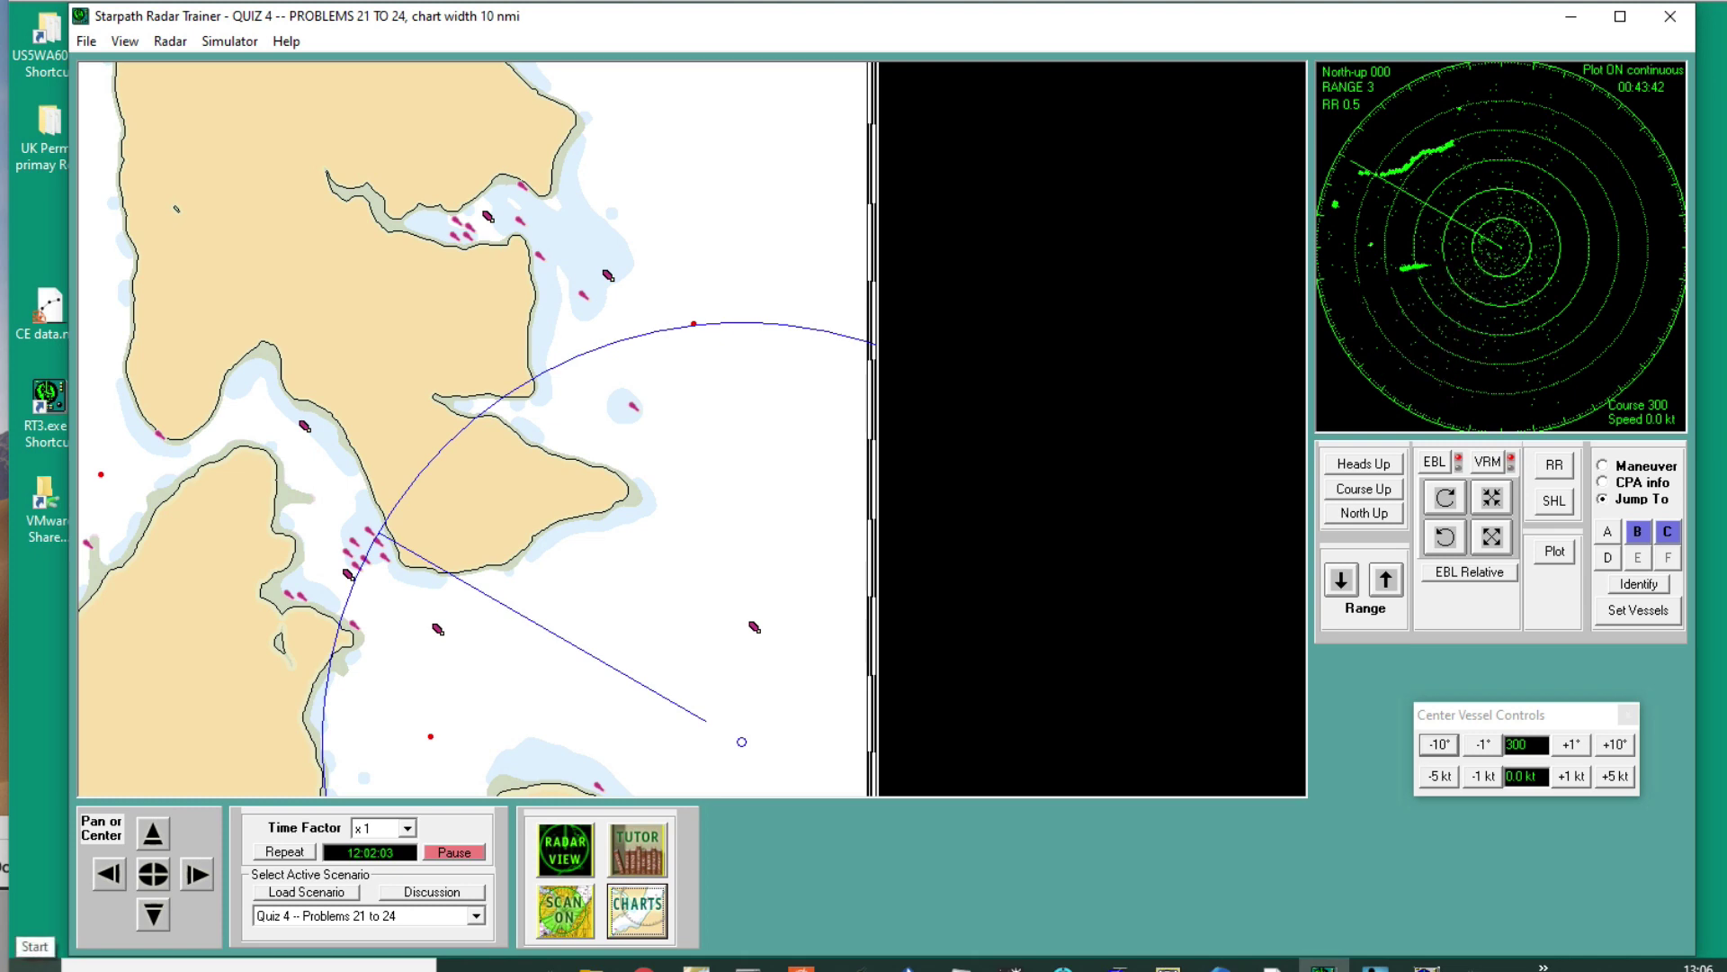
# - Check the No2.pdf chartlet, then re-centre the chart on own ship and turn SCAN ON
pyautogui.press('super+Tab')
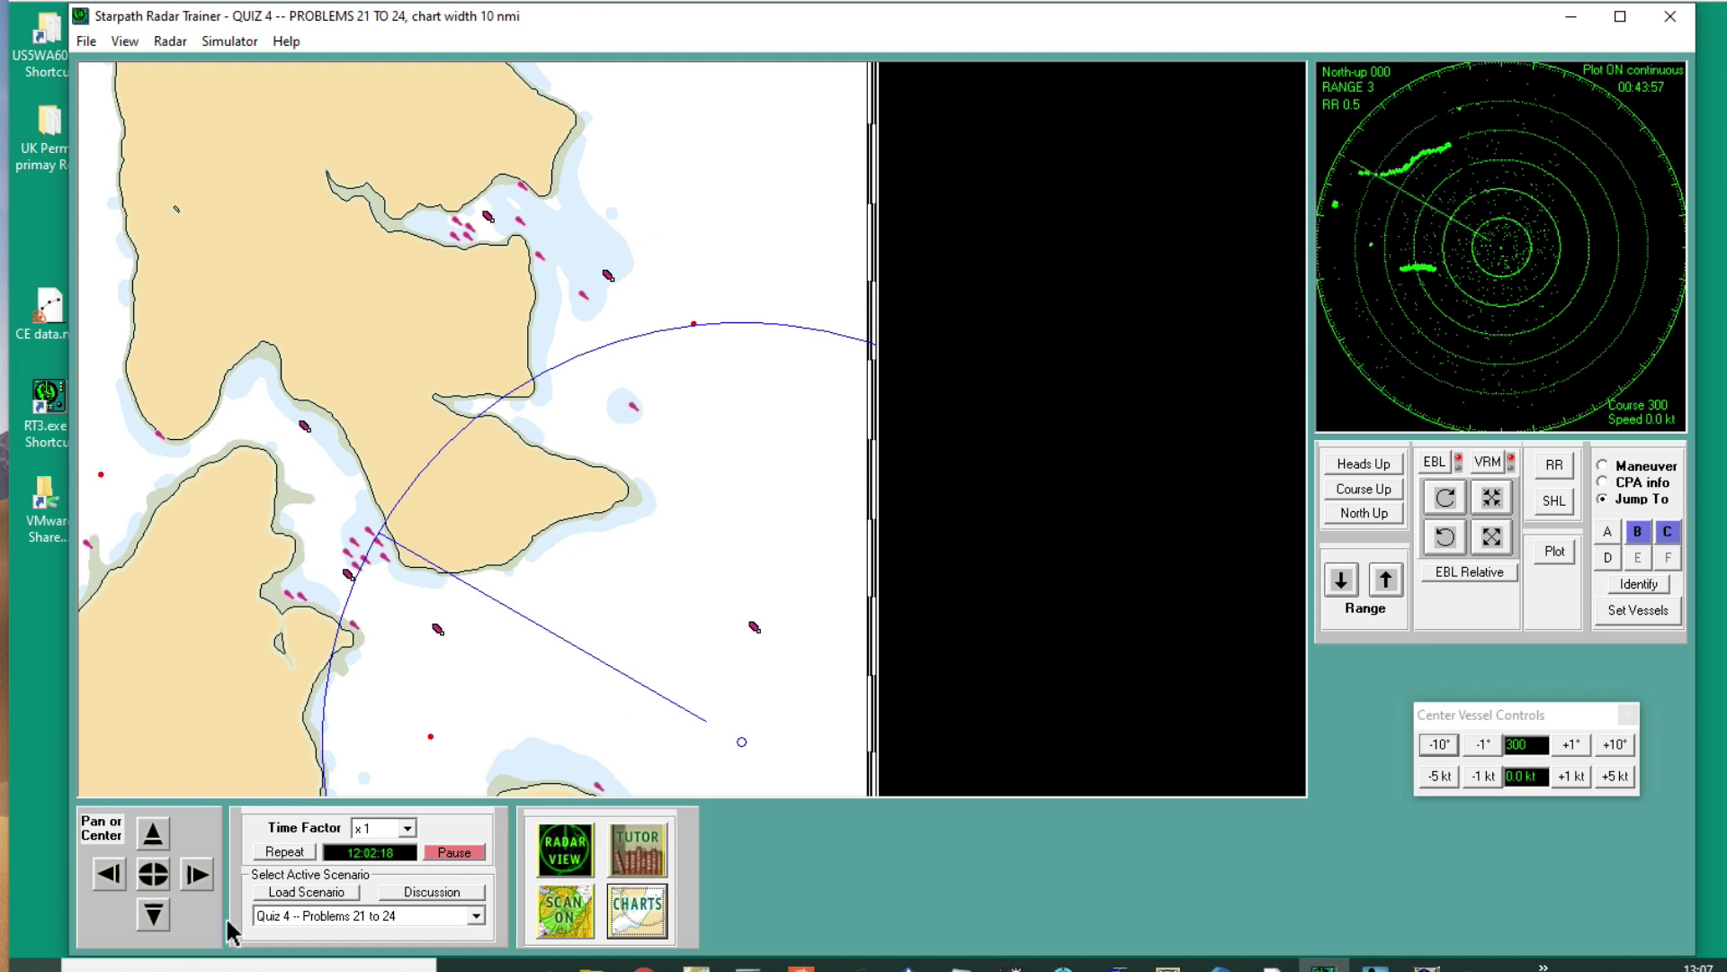
pyautogui.click(153, 875)
pyautogui.click(556, 904)
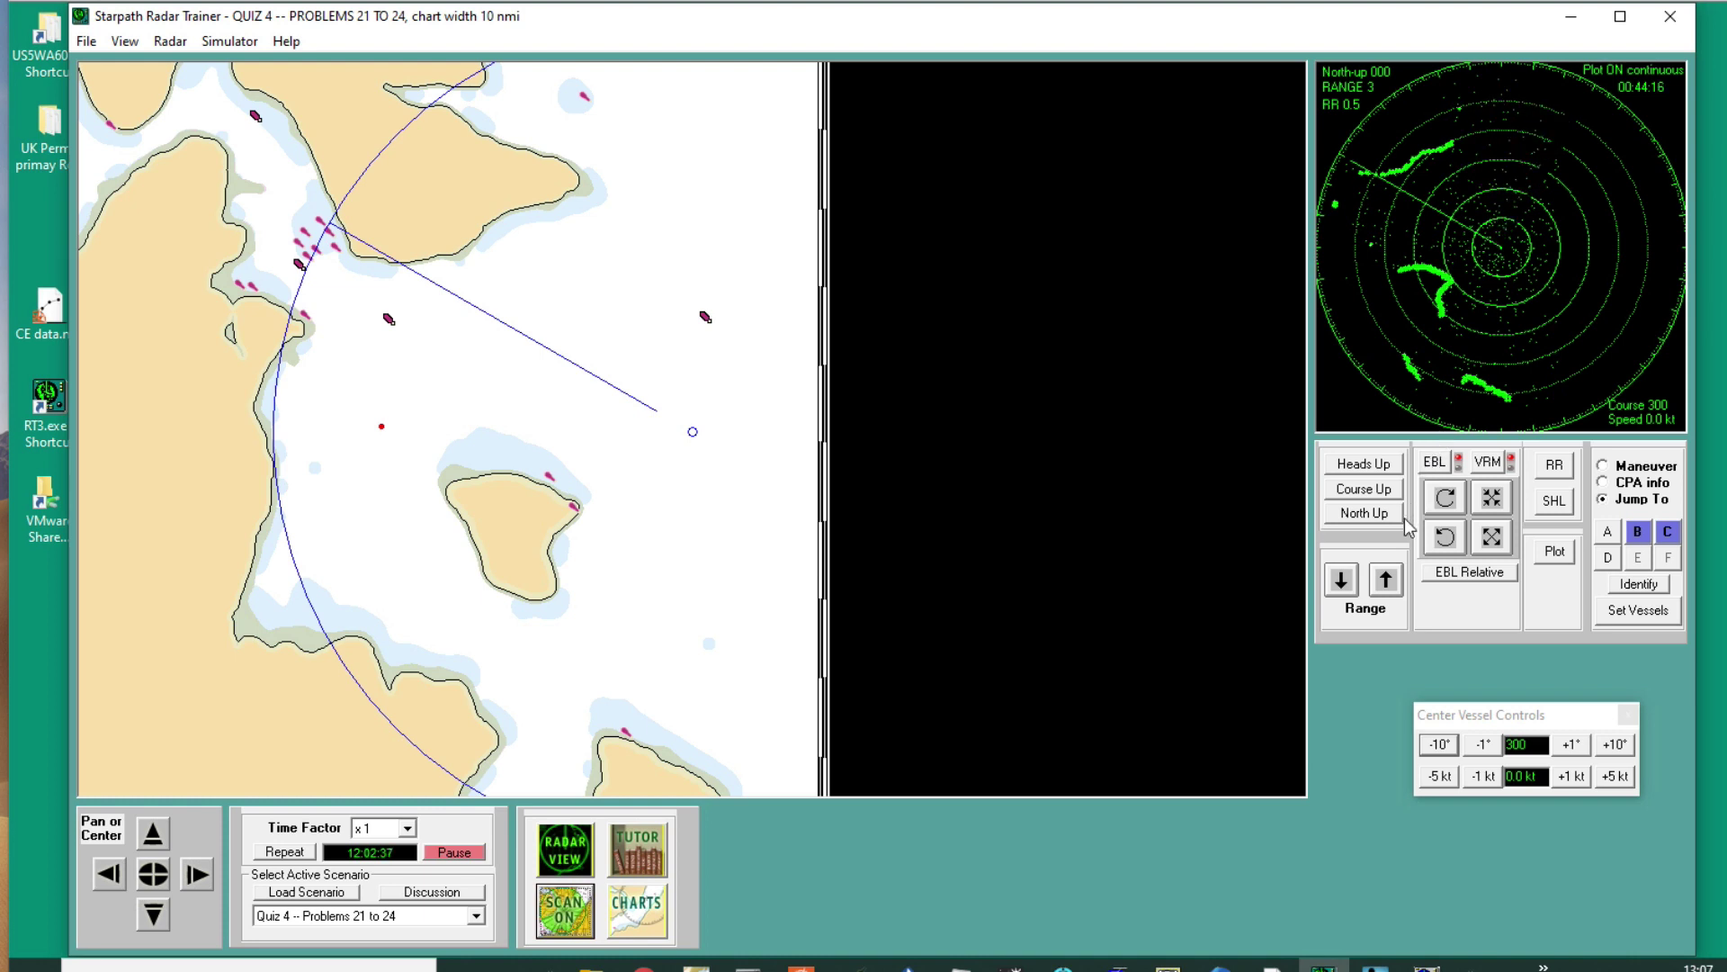
# - Step the radar range down to 0.75 miles, then back up to 1.5 miles with 0.5-mile rings
pyautogui.click(1342, 582)
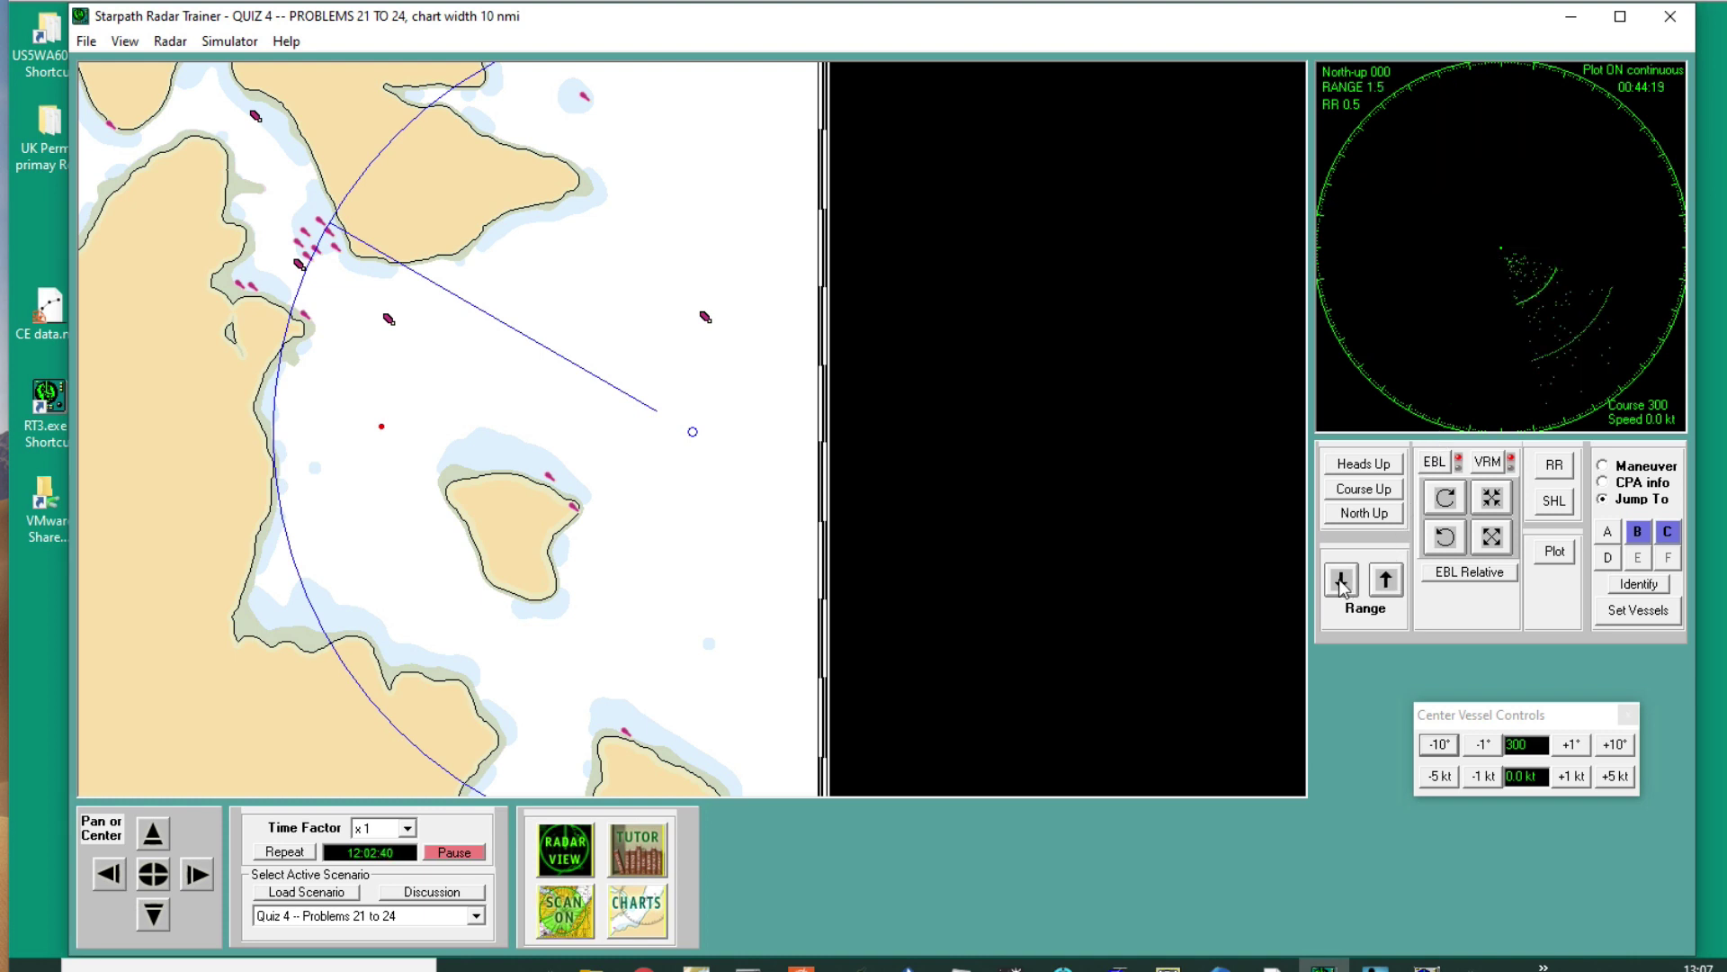
pyautogui.click(1341, 581)
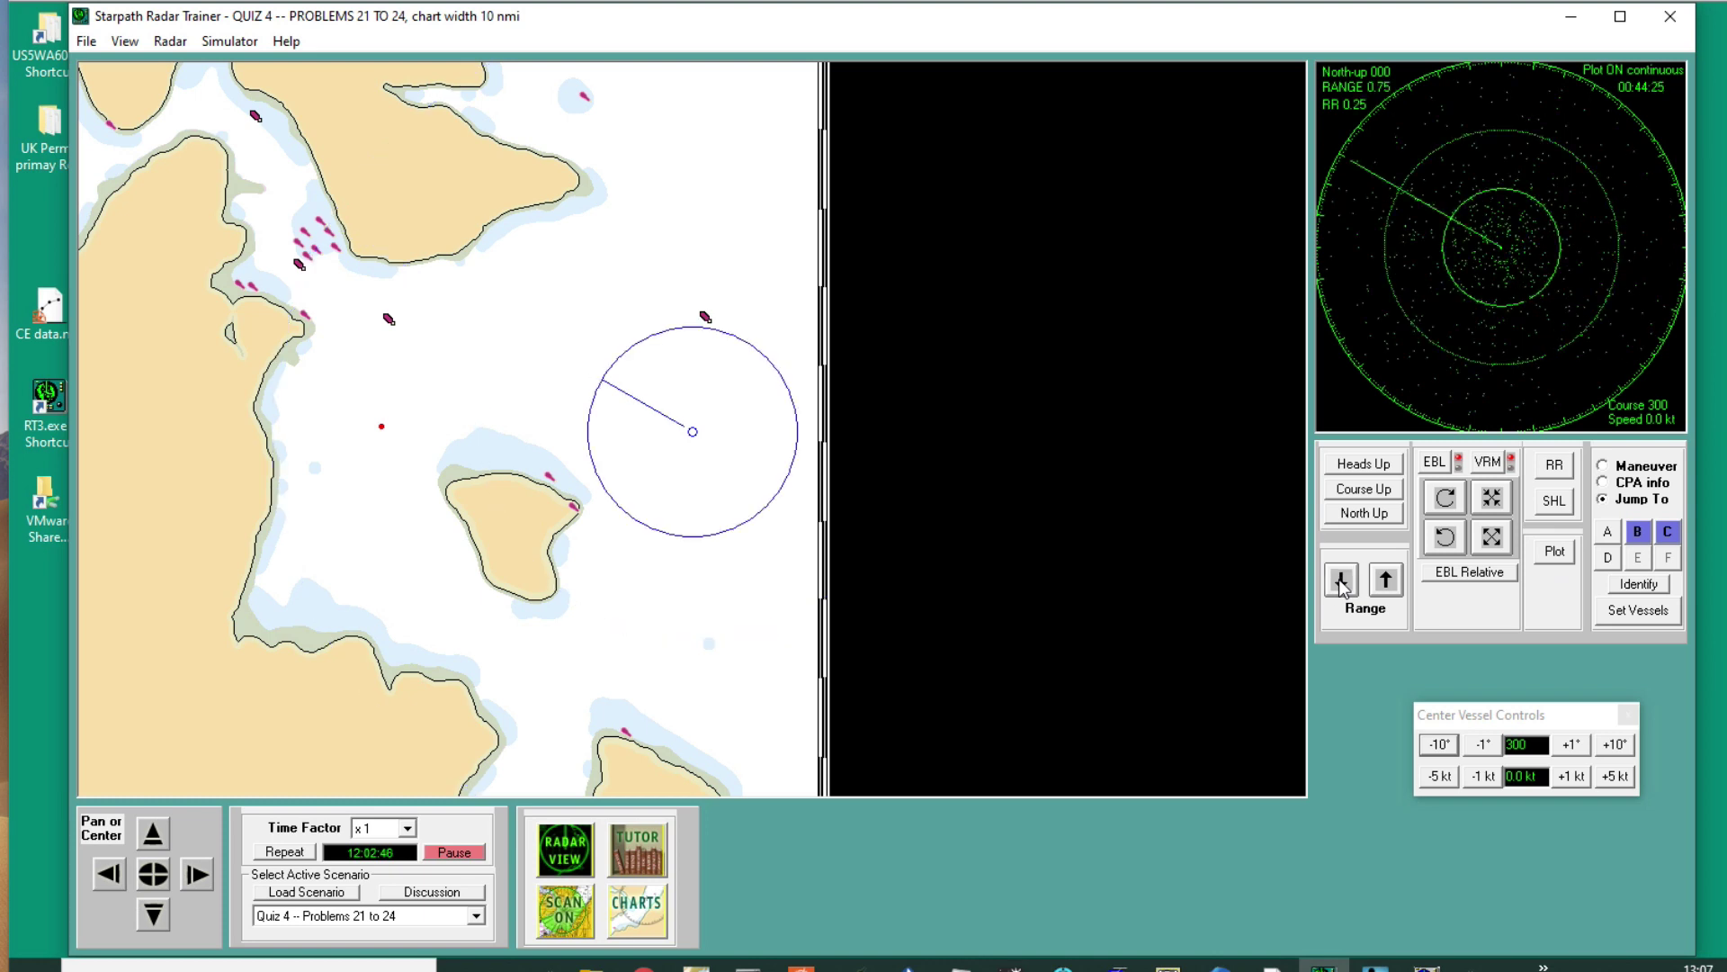
pyautogui.click(1385, 583)
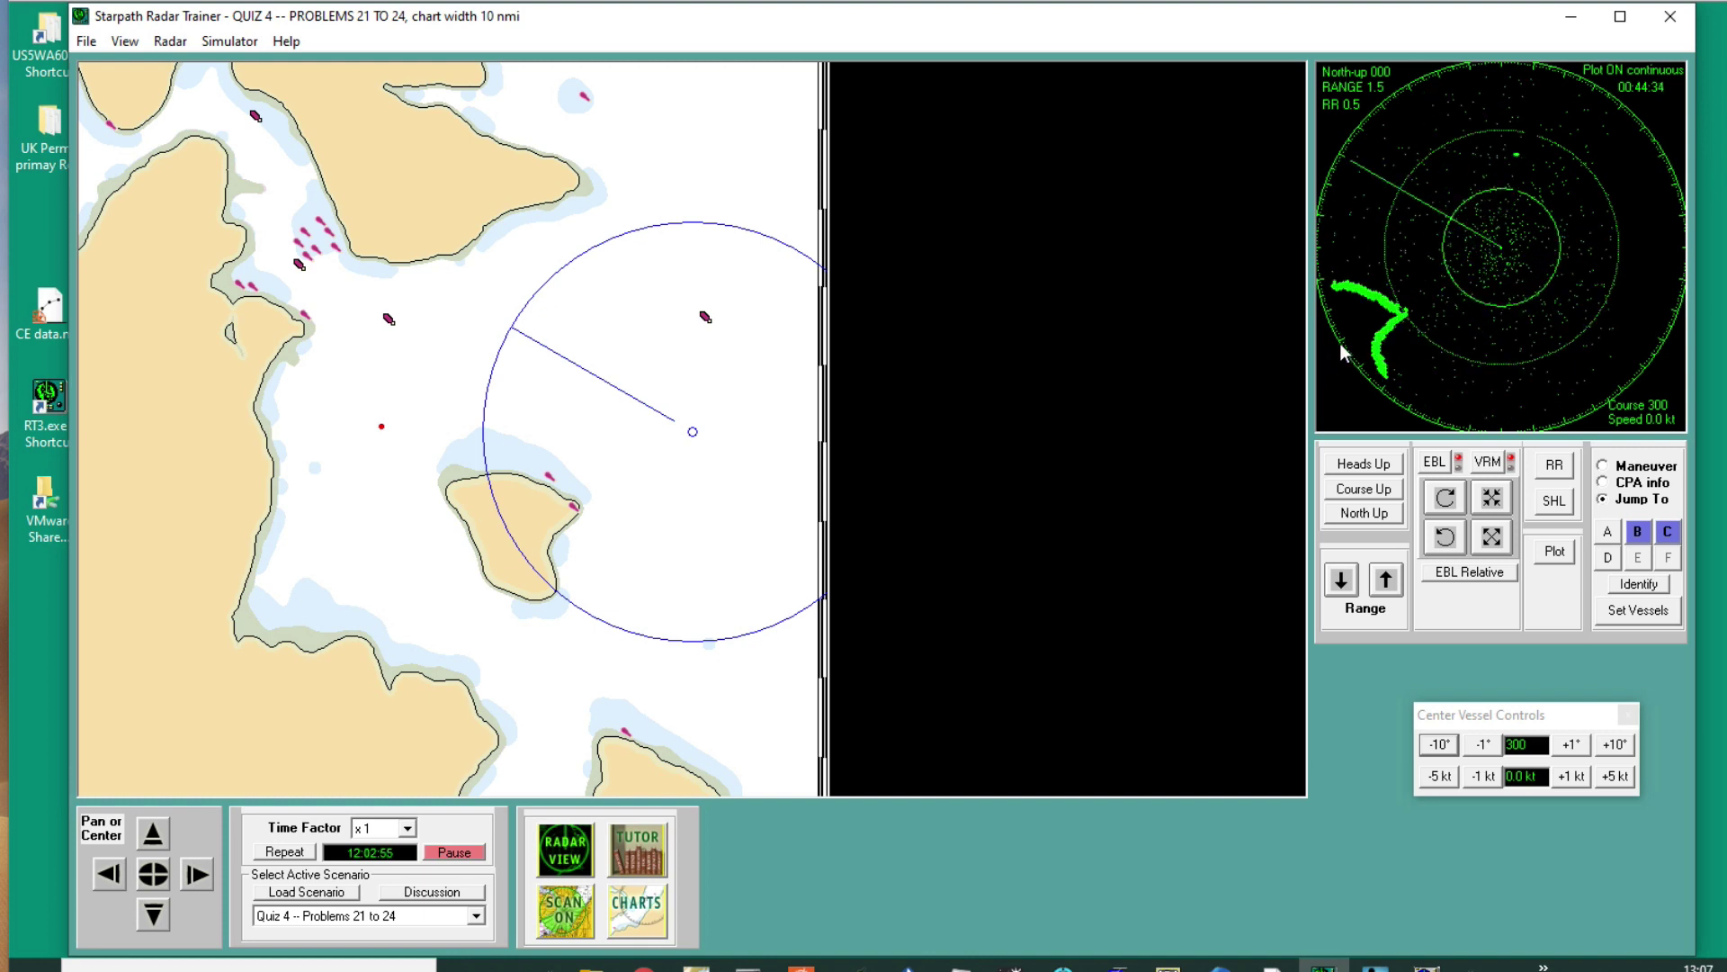
# - Switch to RADAR VIEW and drag the Center Vessel Controls window fully onto the screen
pyautogui.click(573, 849)
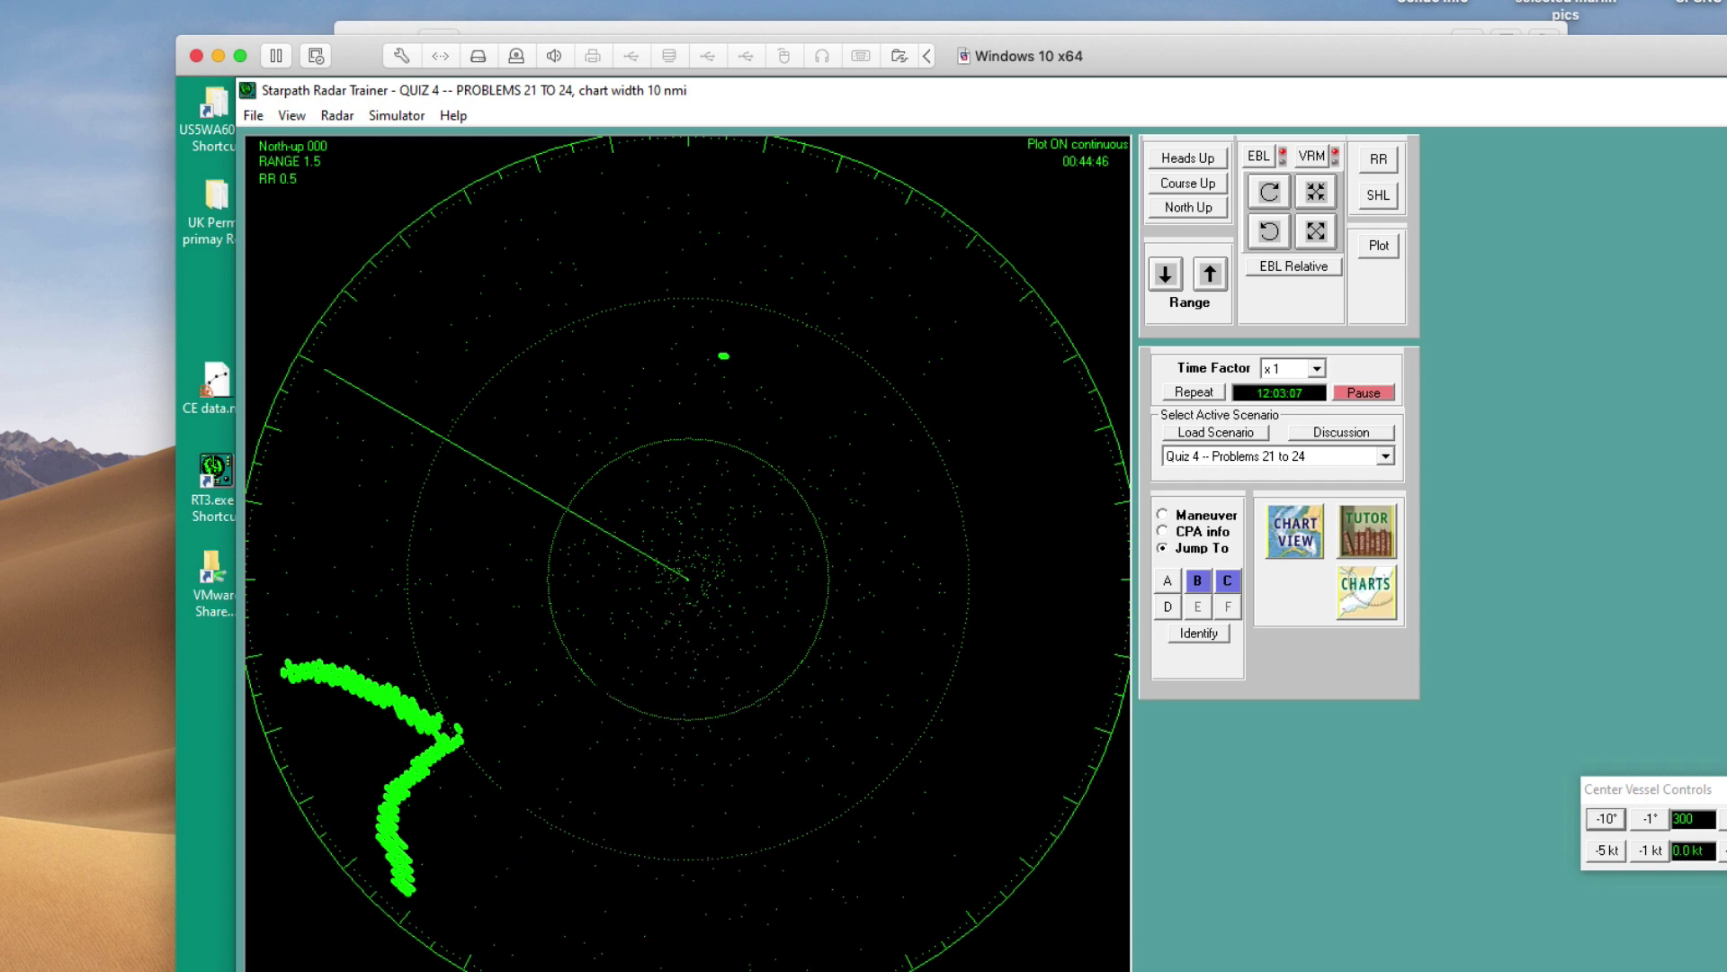
pyautogui.moveTo(153, 968); pyautogui.dragTo(110, 63)
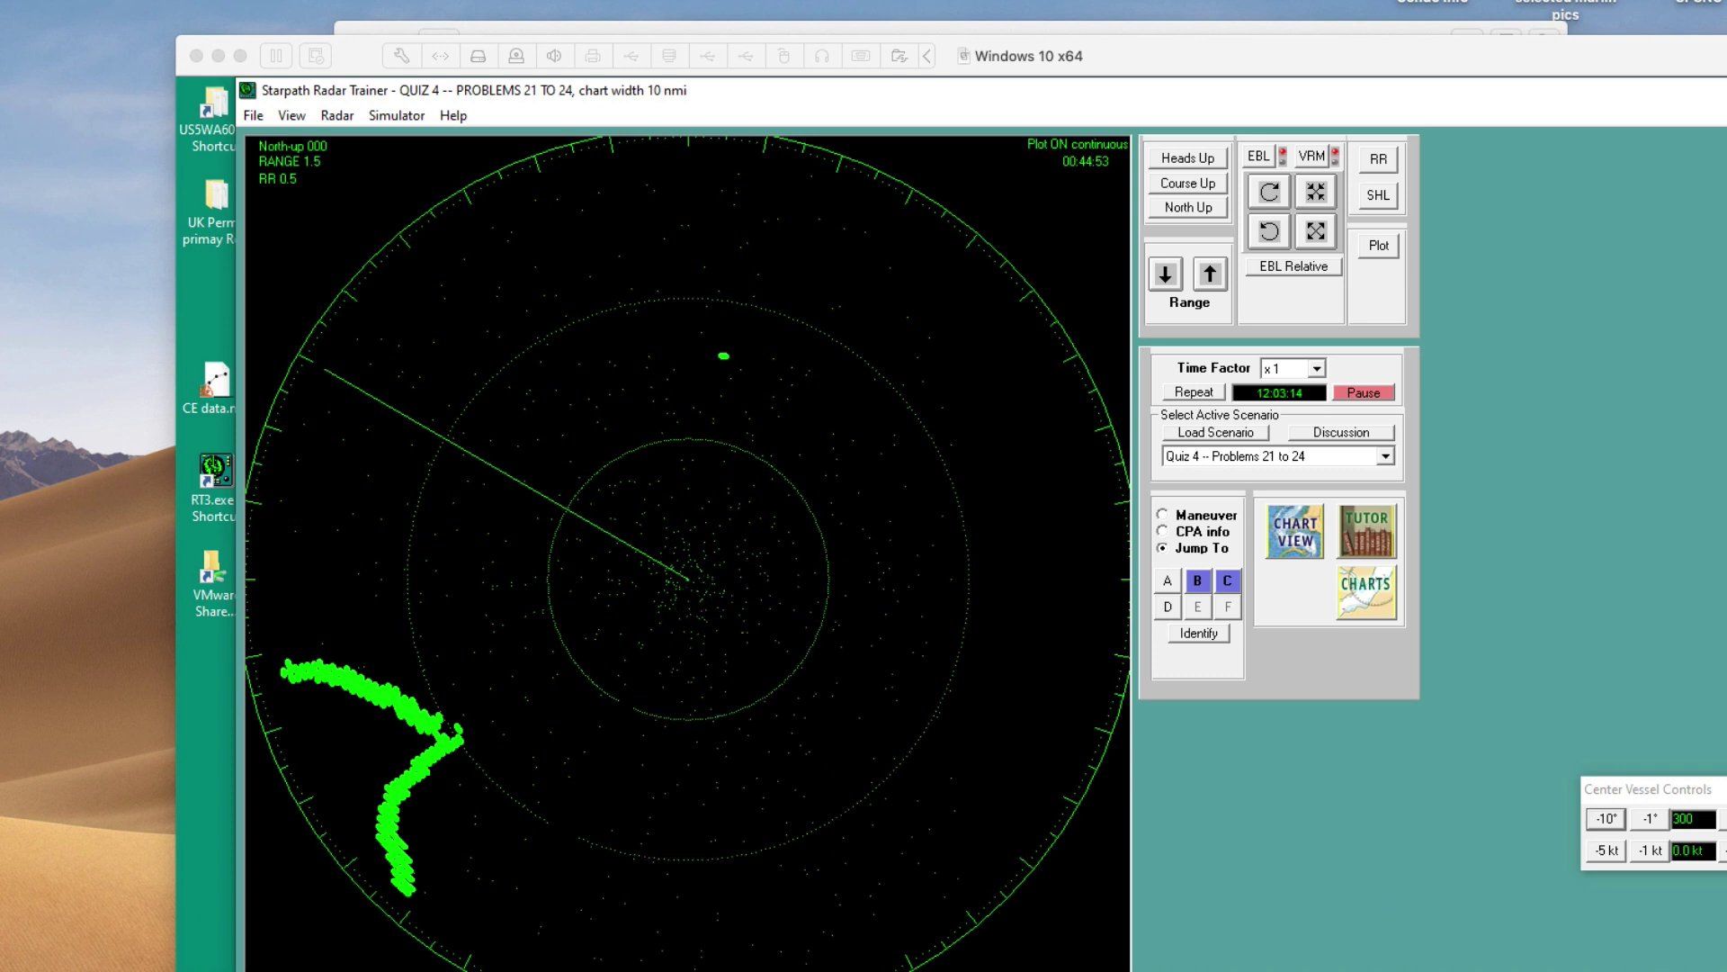
pyautogui.moveTo(1721, 789); pyautogui.dragTo(1375, 779)
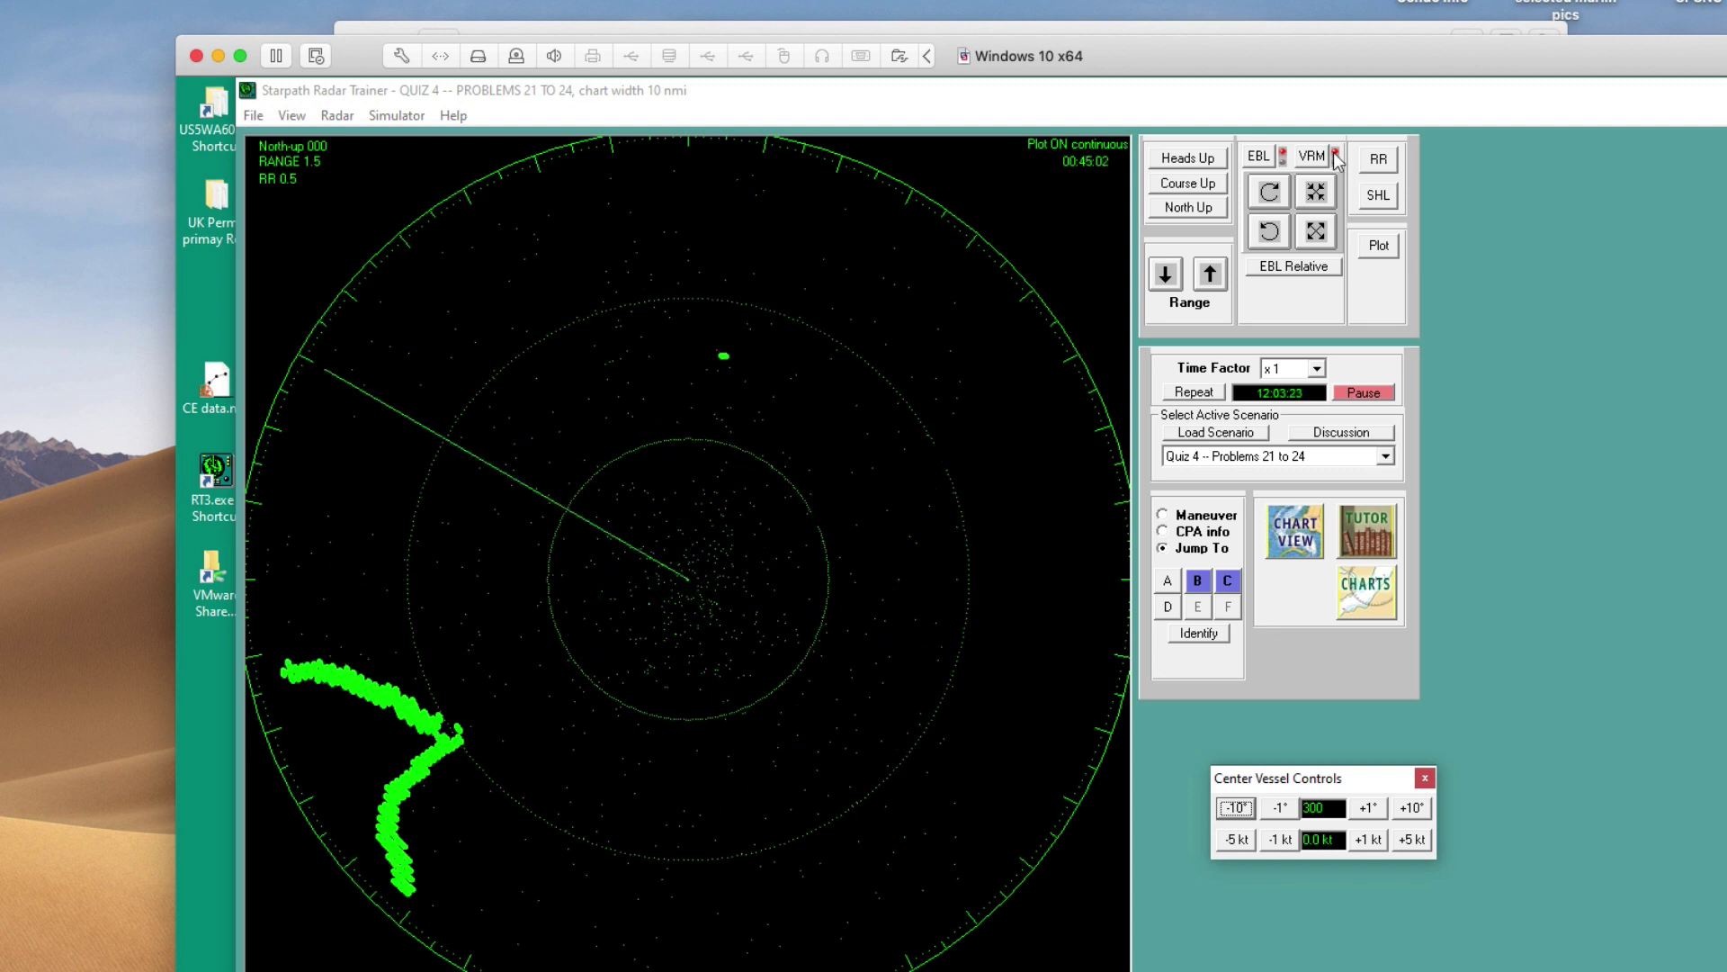
# - Turn on the EBL, rotate it onto the northern target, and set it to 009 true
pyautogui.click(1259, 156)
pyautogui.click(1270, 193)
pyautogui.click(1269, 192)
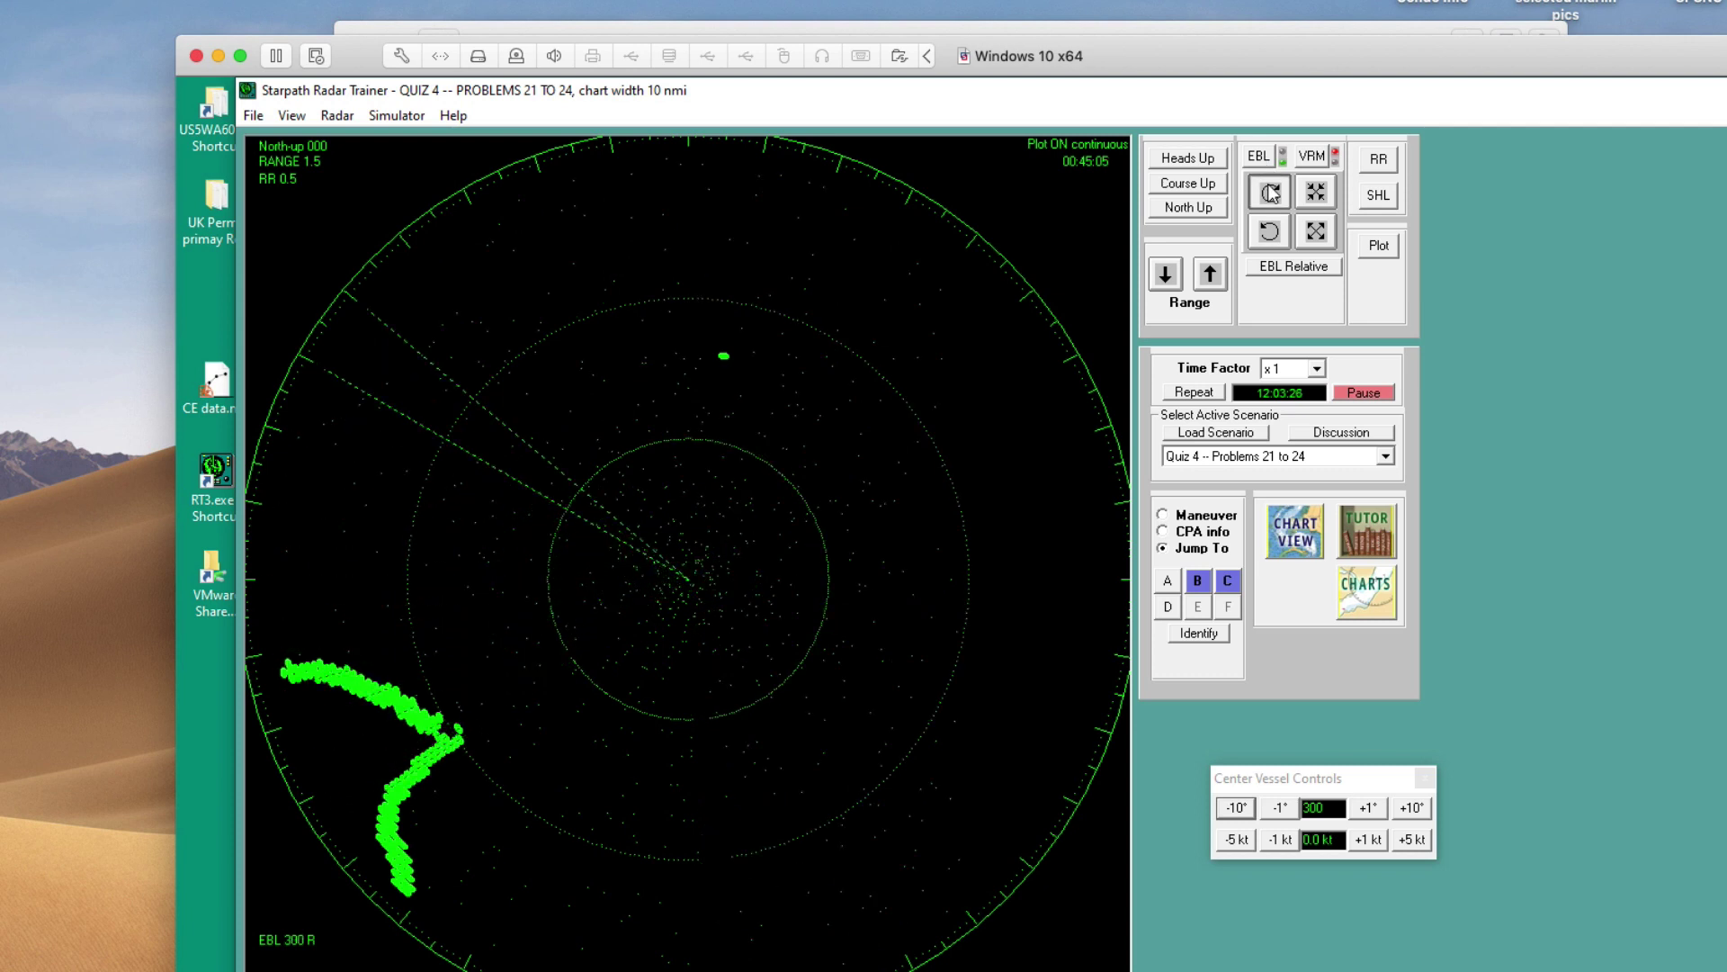
pyautogui.click(1269, 193)
pyautogui.click(1270, 193)
pyautogui.click(1270, 192)
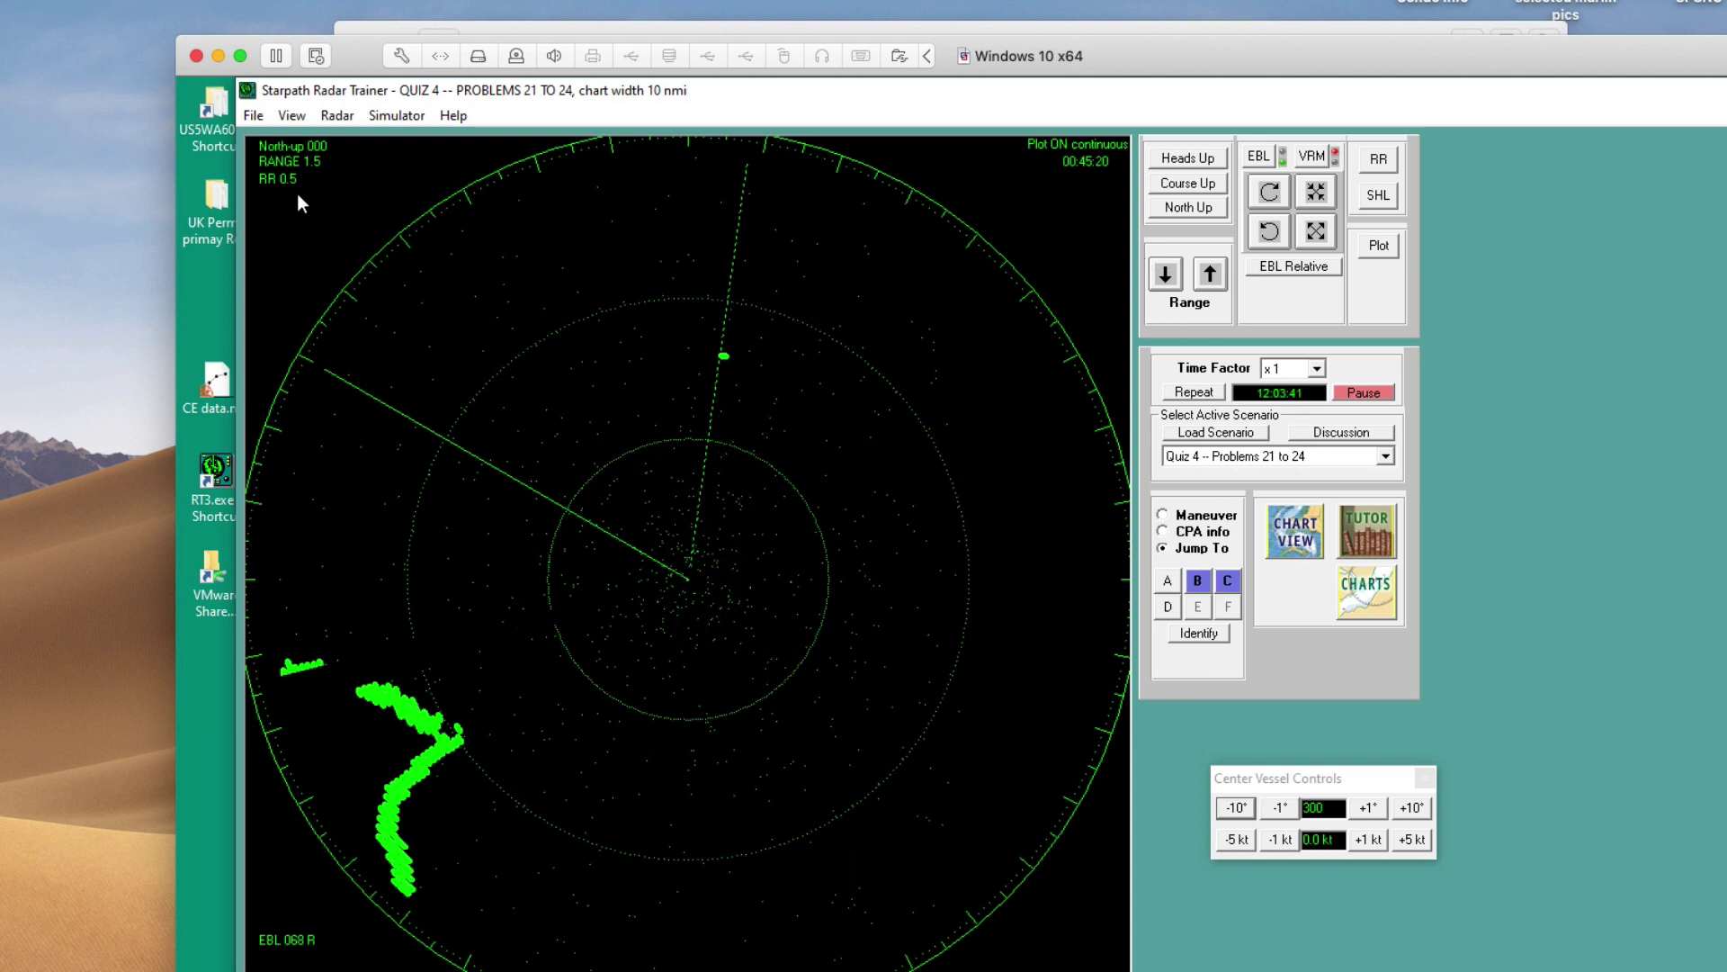
pyautogui.click(1281, 267)
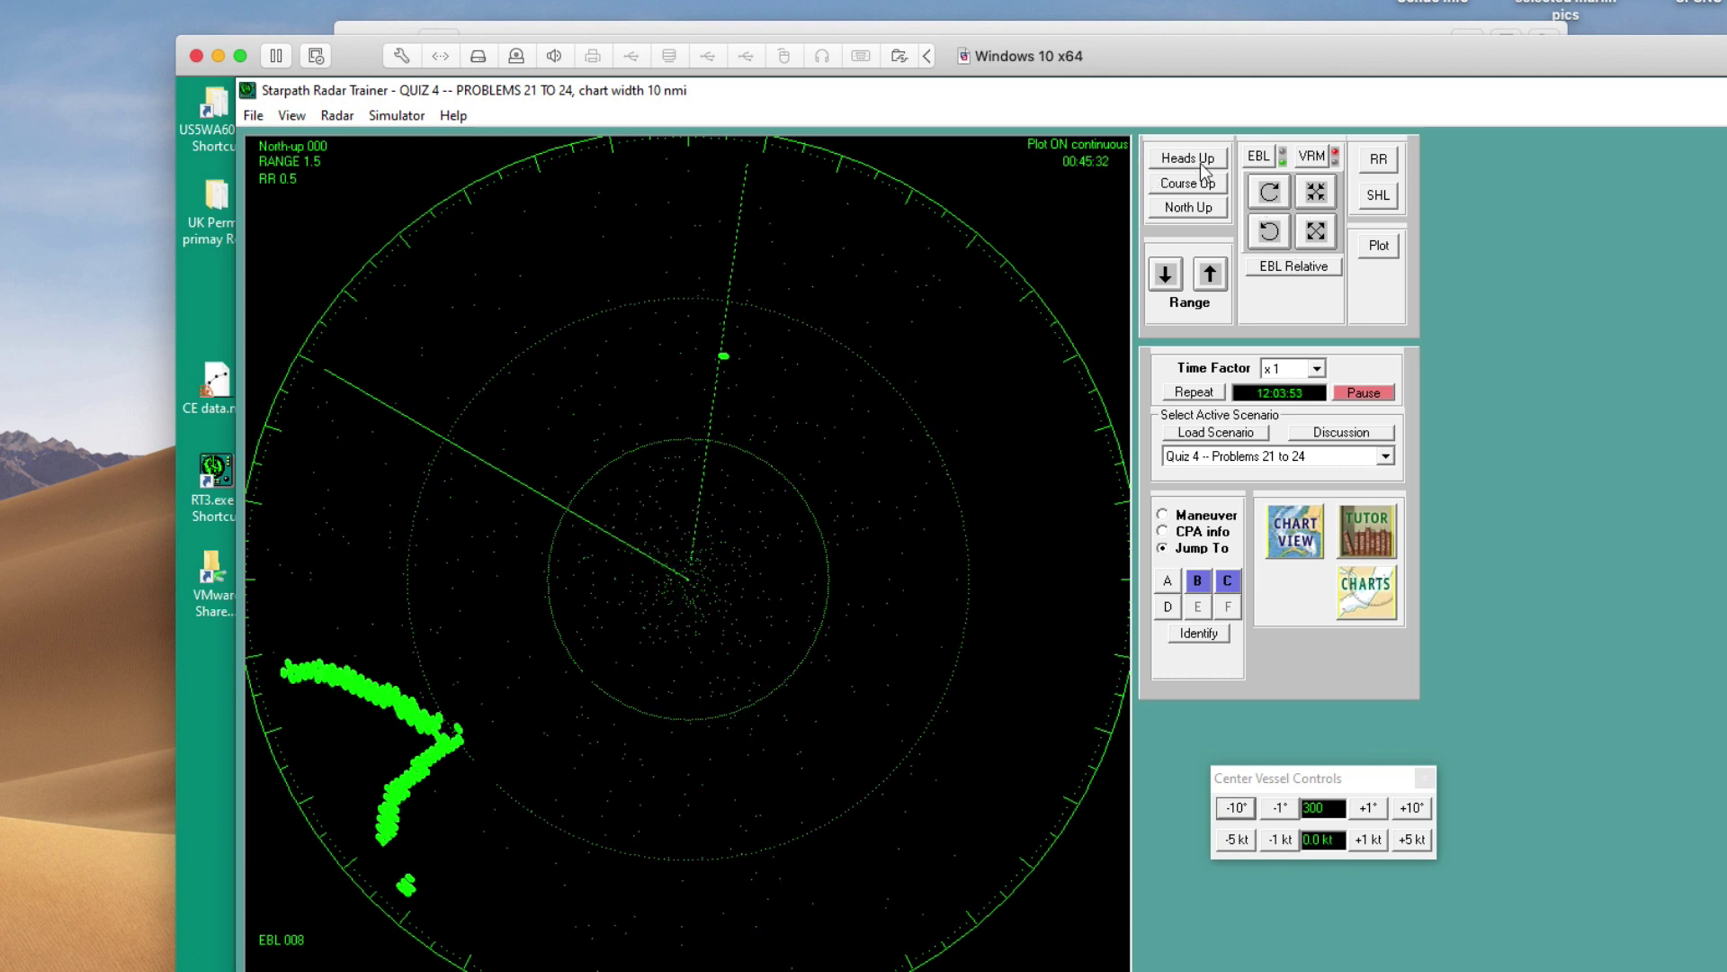
pyautogui.click(1272, 194)
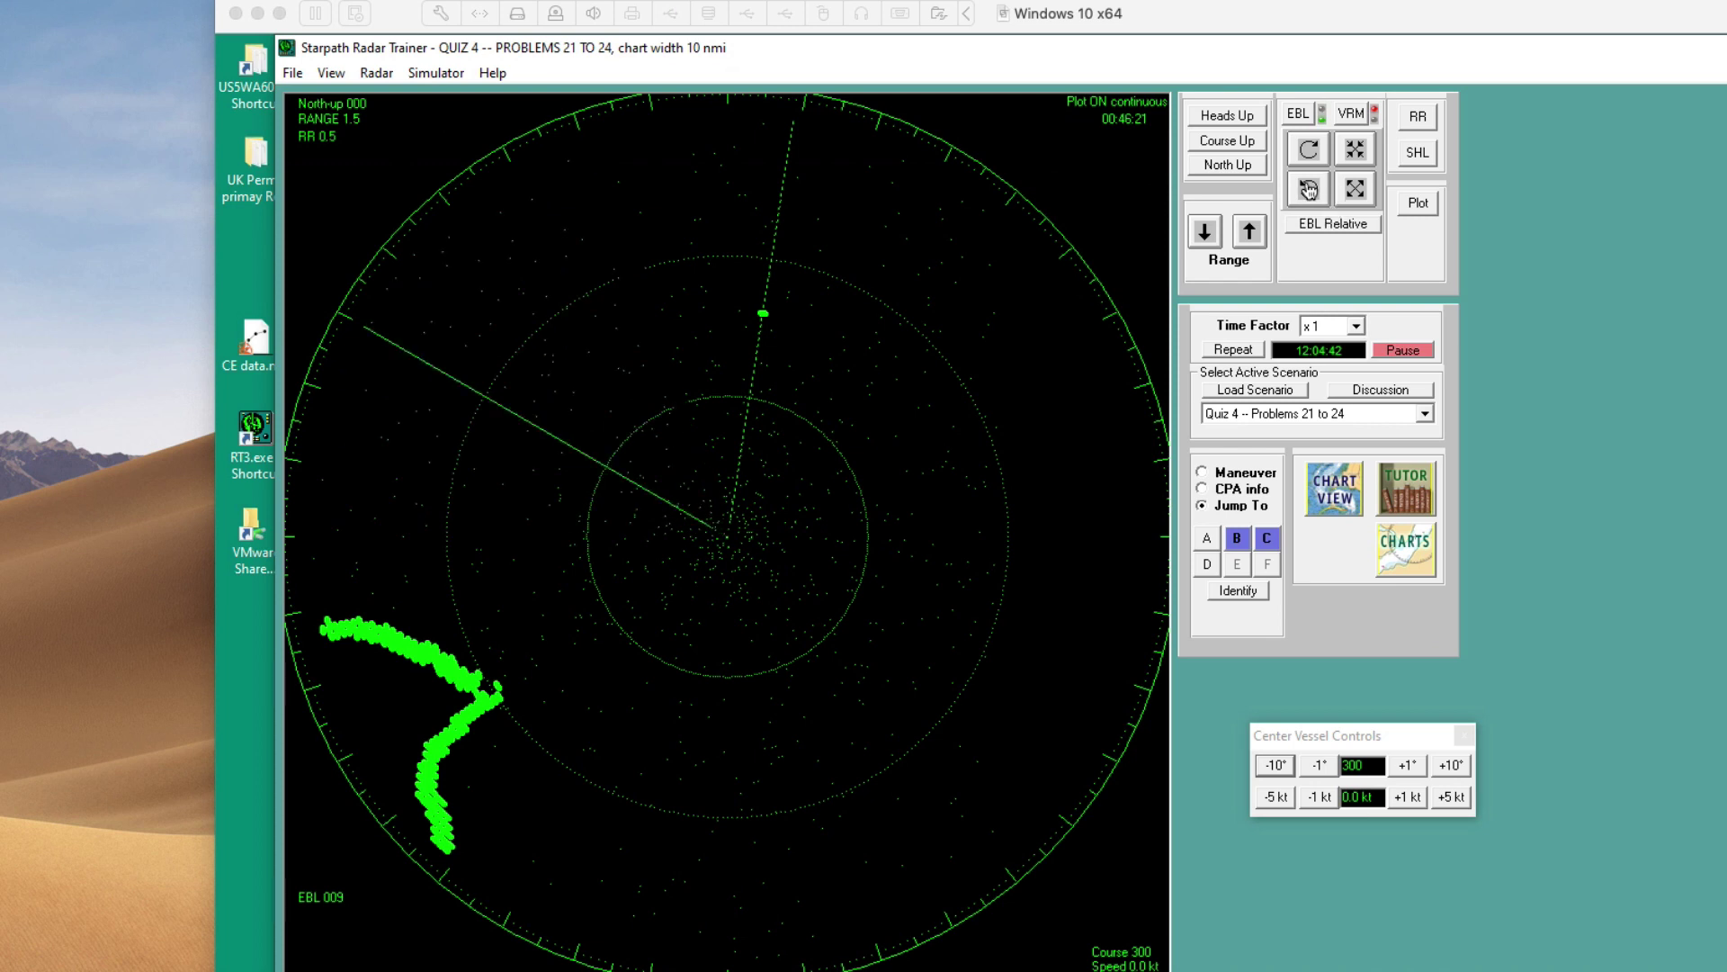
# - Rotate the EBL counter-clockwise to 235 on the southwest point, then exit the VM's full screen and reposition its window
pyautogui.click(1309, 189)
pyautogui.click(1310, 190)
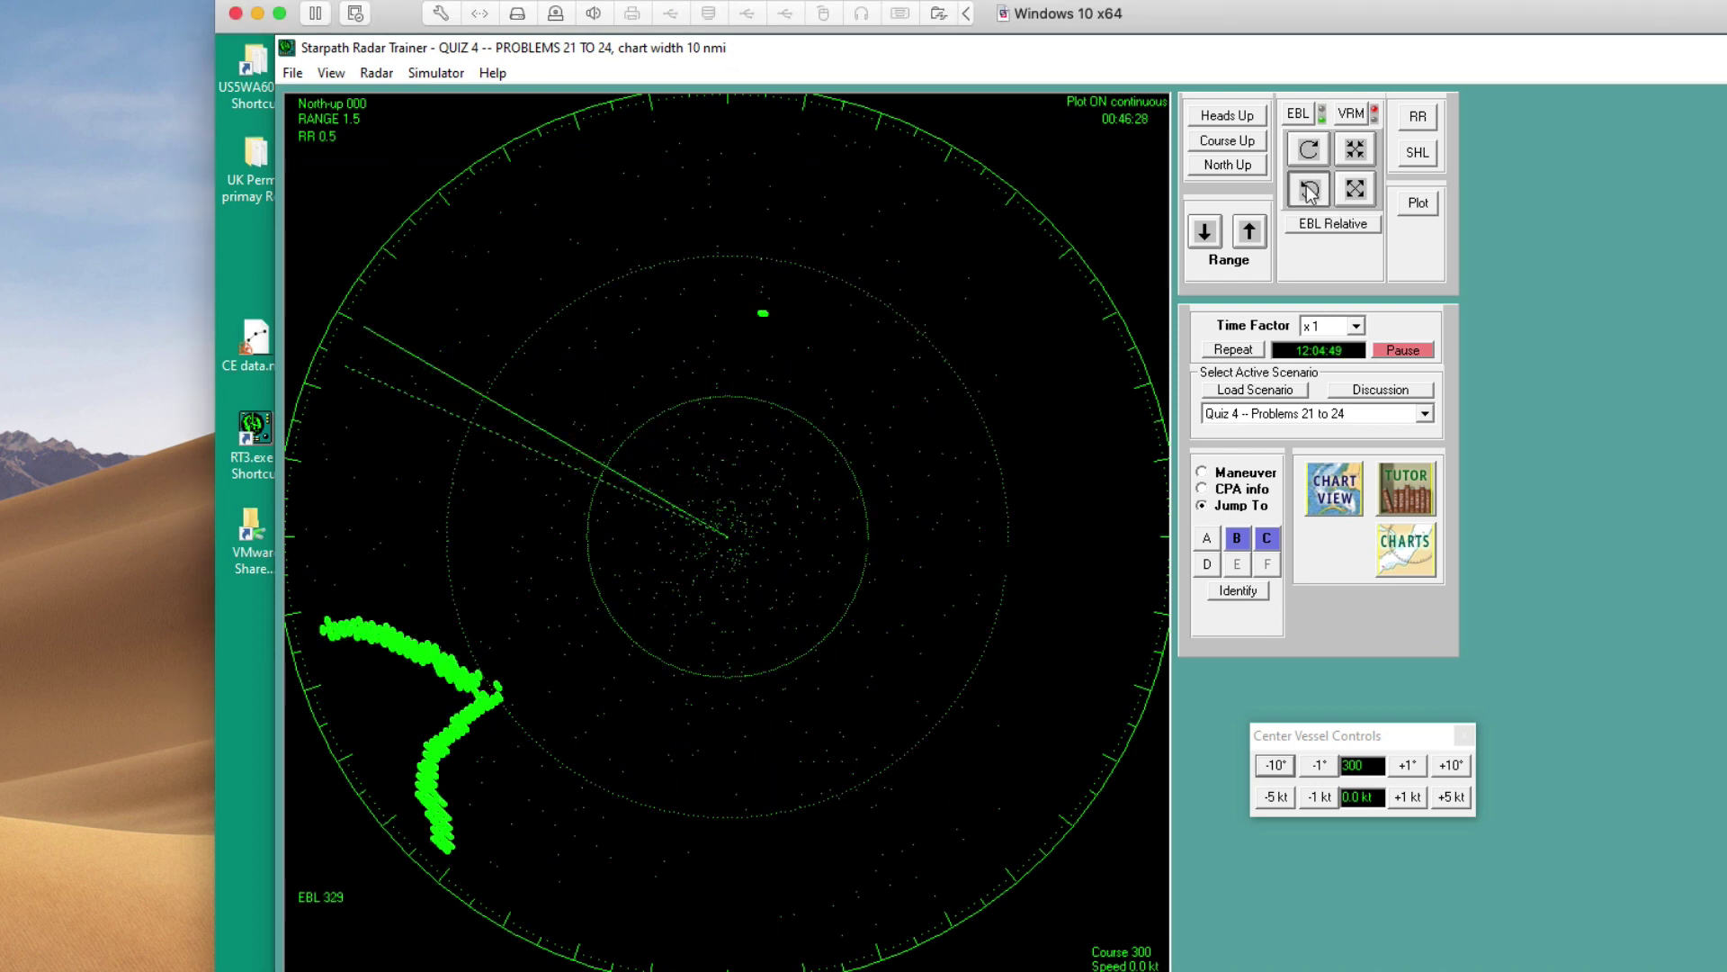
pyautogui.click(1310, 191)
pyautogui.click(1310, 191)
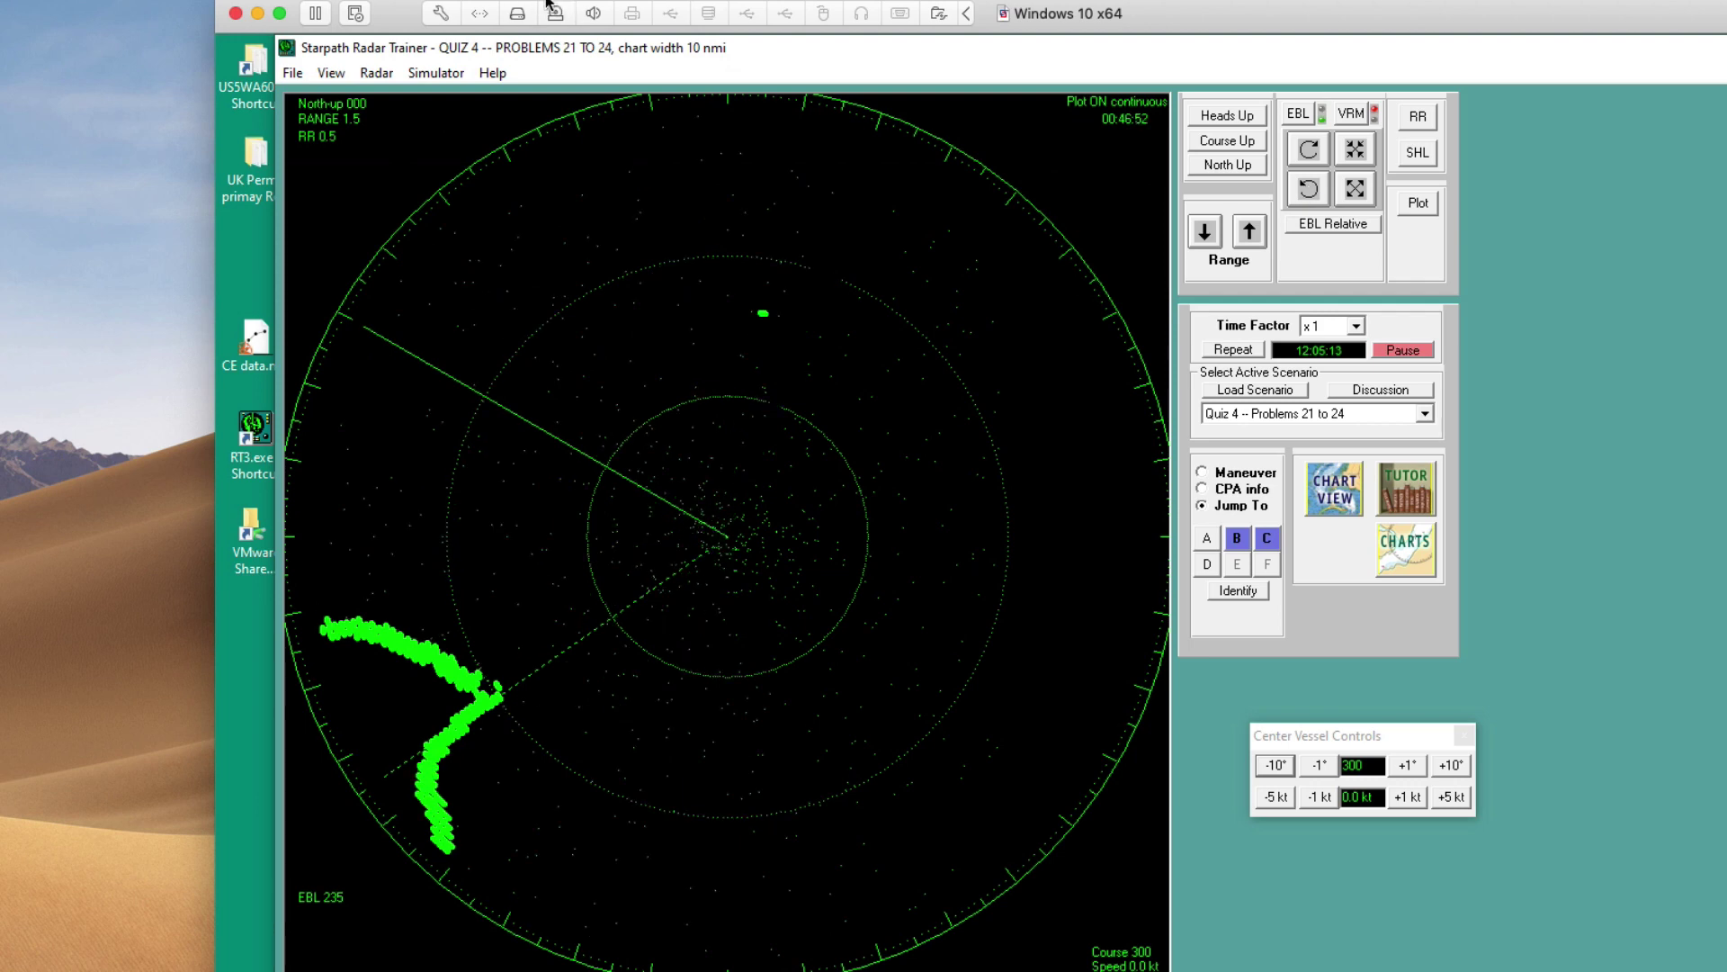
pyautogui.press('ctrl+super+f')
pyautogui.moveTo(791, 142); pyautogui.dragTo(470, 2)
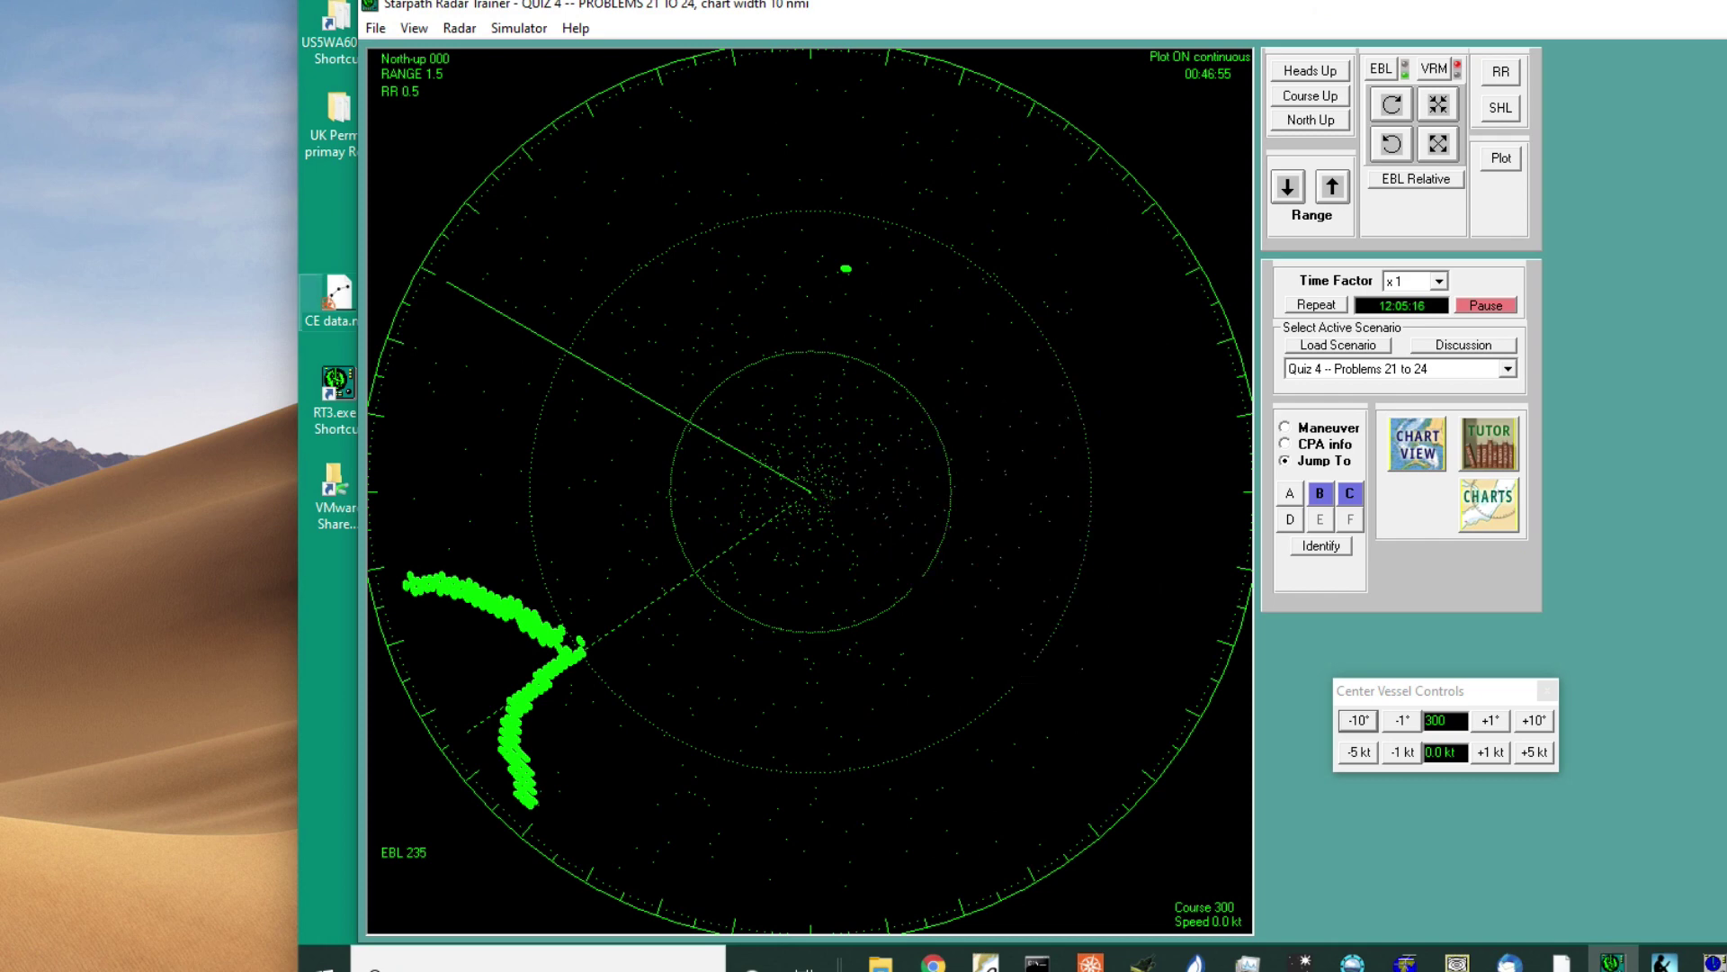
# - Switch to the Acrobat window showing Chartlet No. 2, Rich Passage Approach
pyautogui.press('super+Tab')
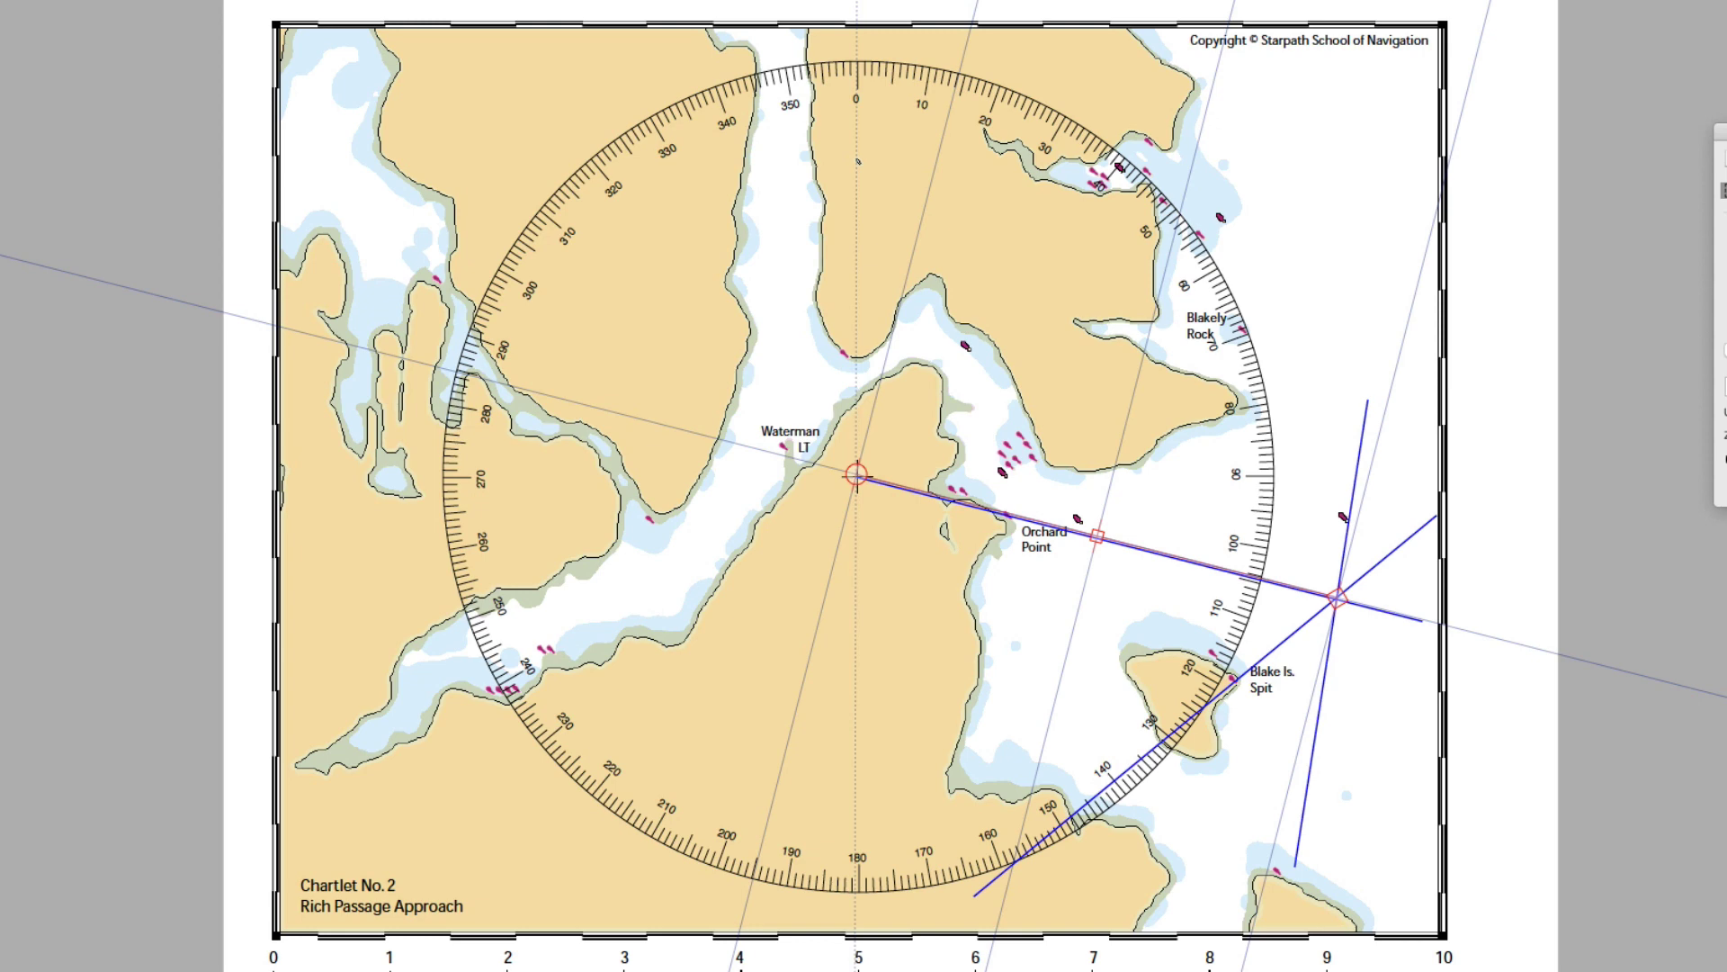
pyautogui.click(1070, 0)
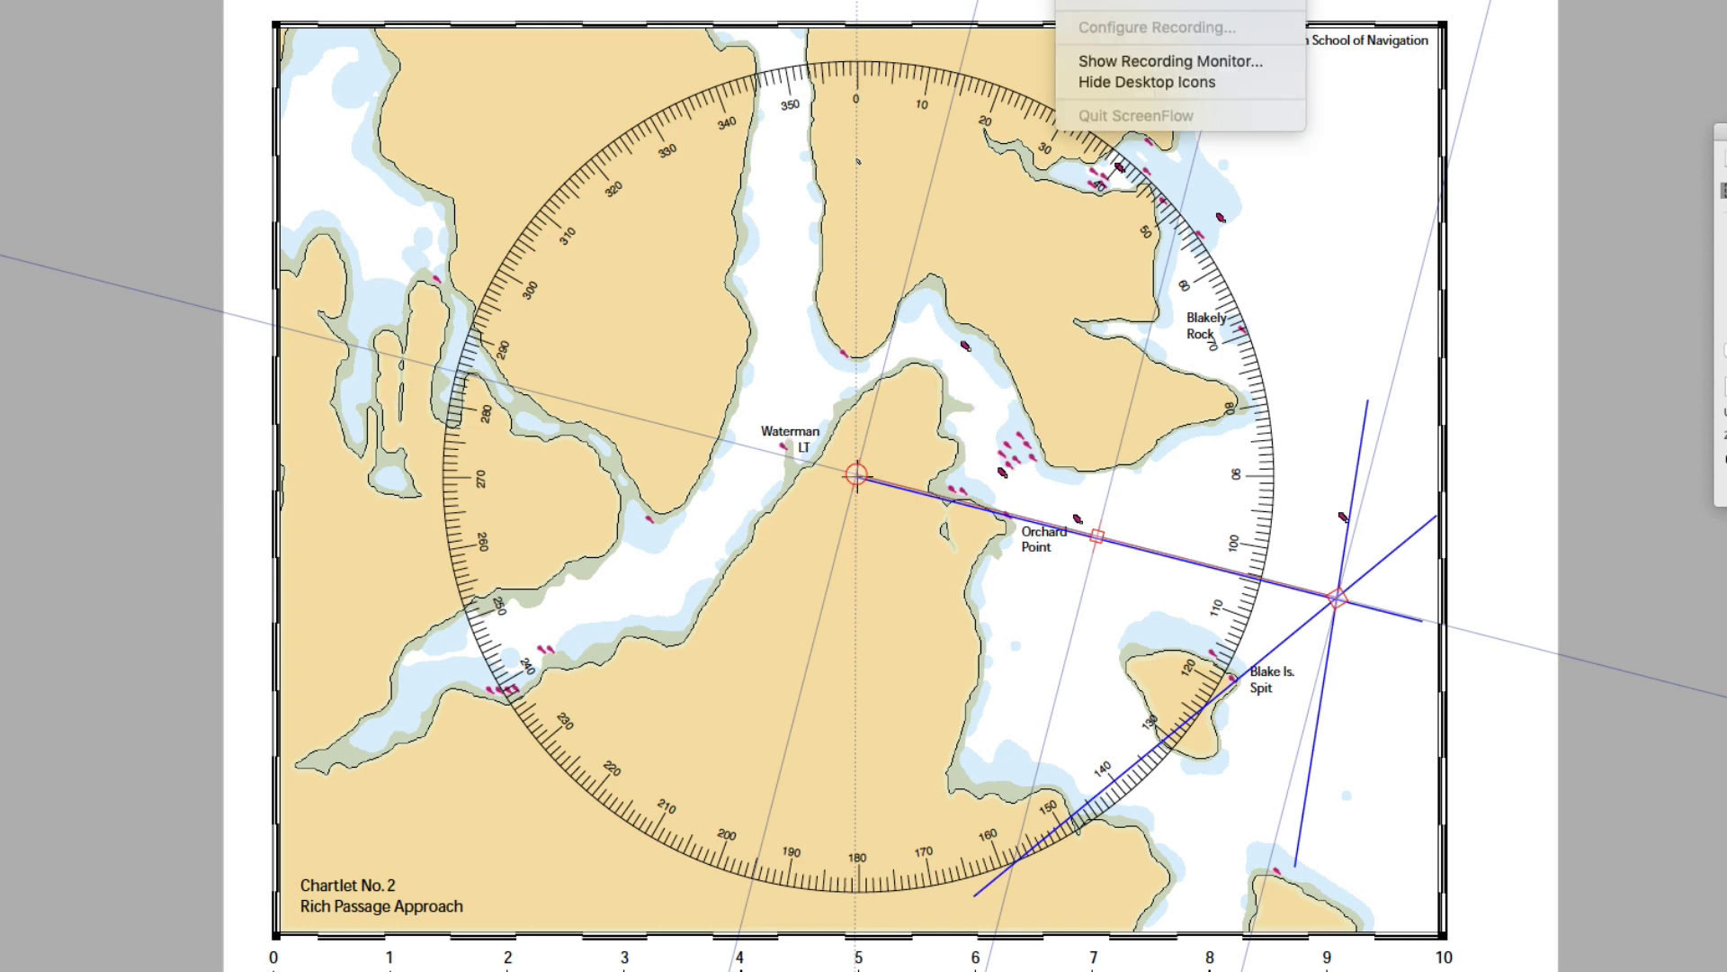